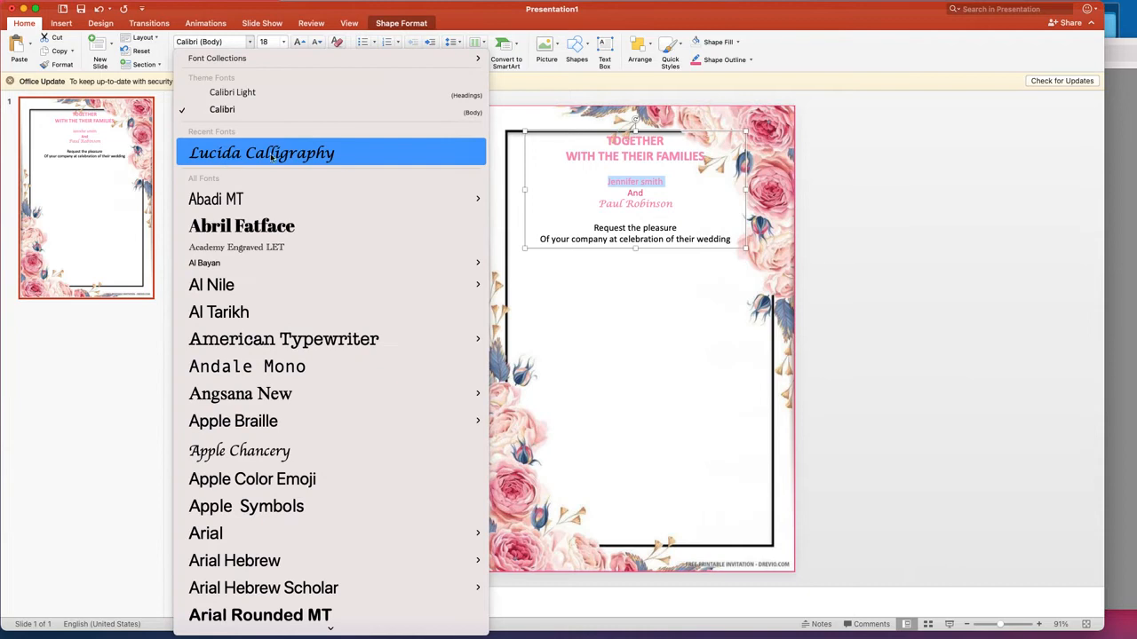
Set the bride's name in Lucida Calligraphy and the word "And" below it in Apple Chancery.
left_click(272, 155)
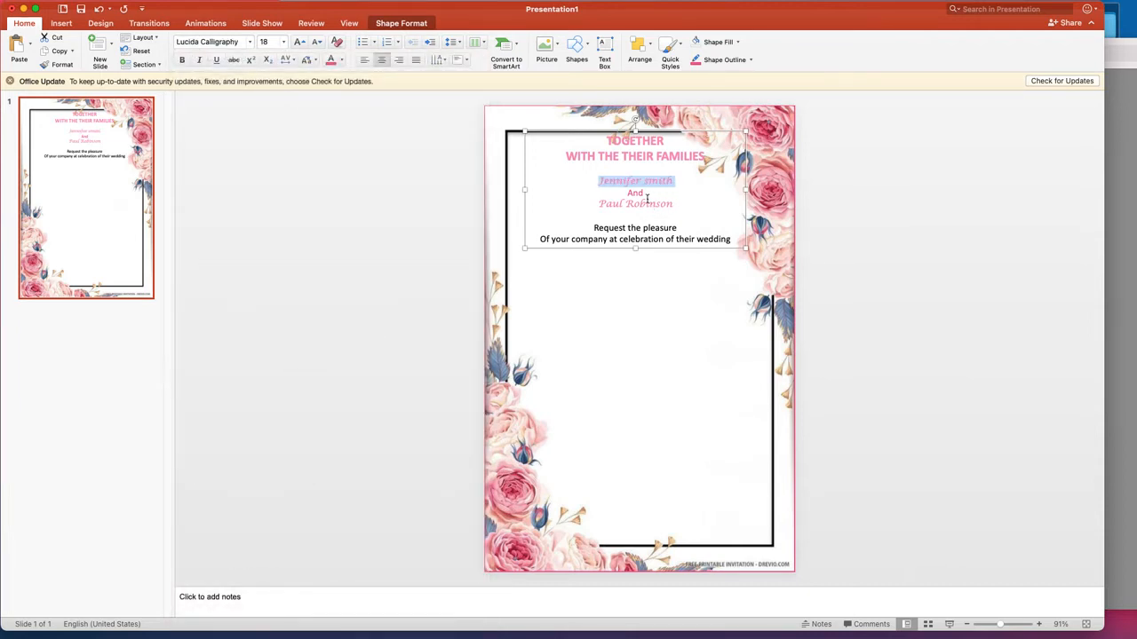
left_click(643, 193)
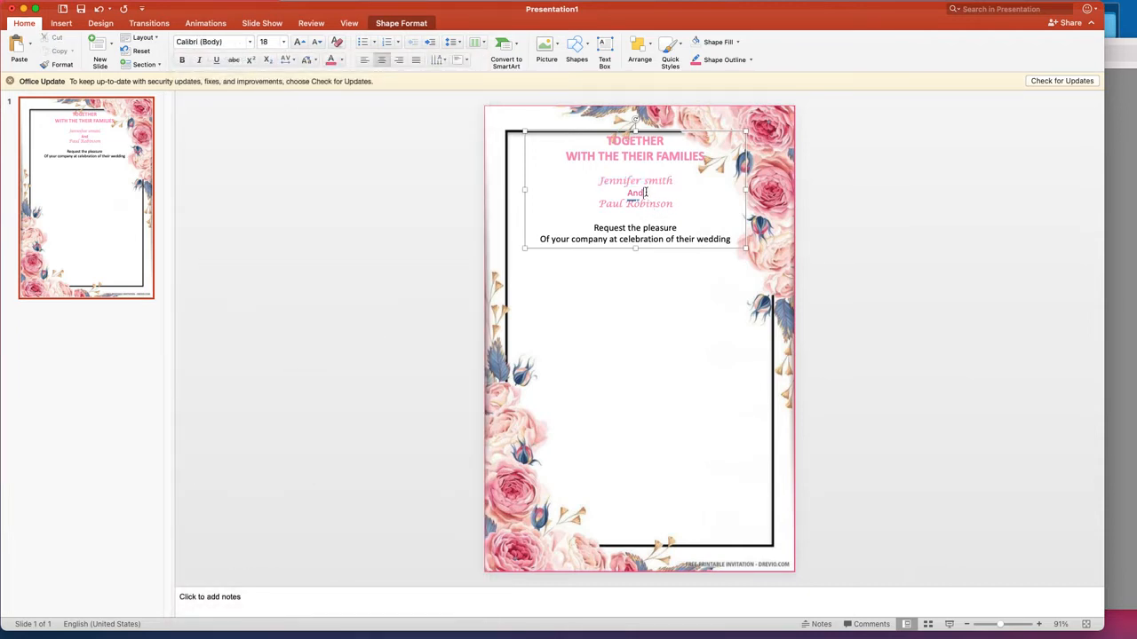
left_click_drag(643, 193, 629, 193)
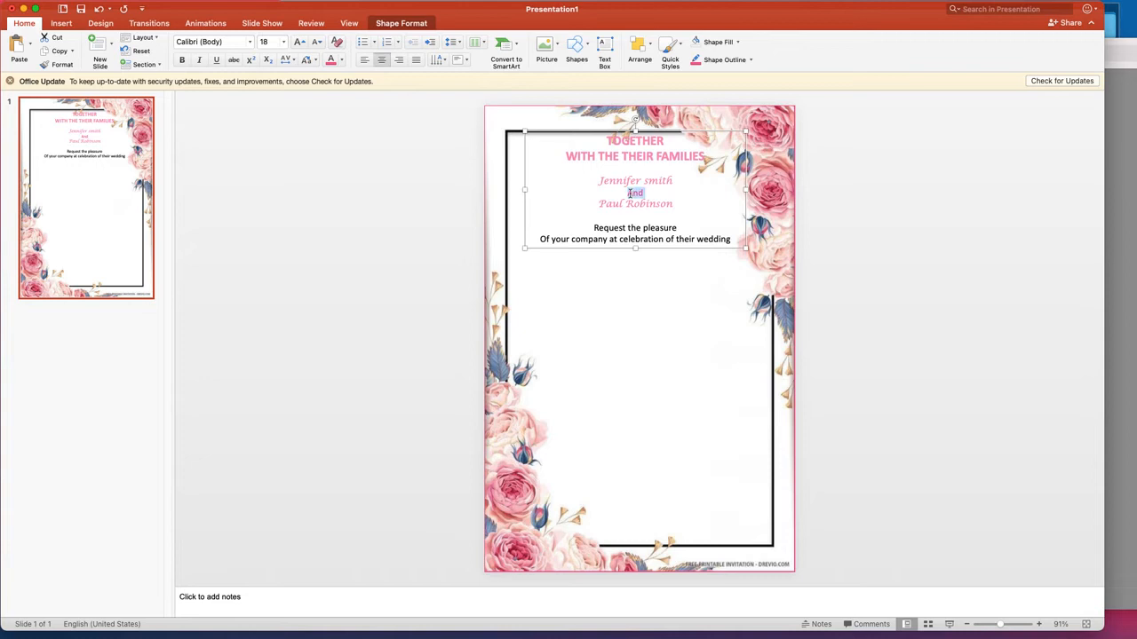
left_click(250, 41)
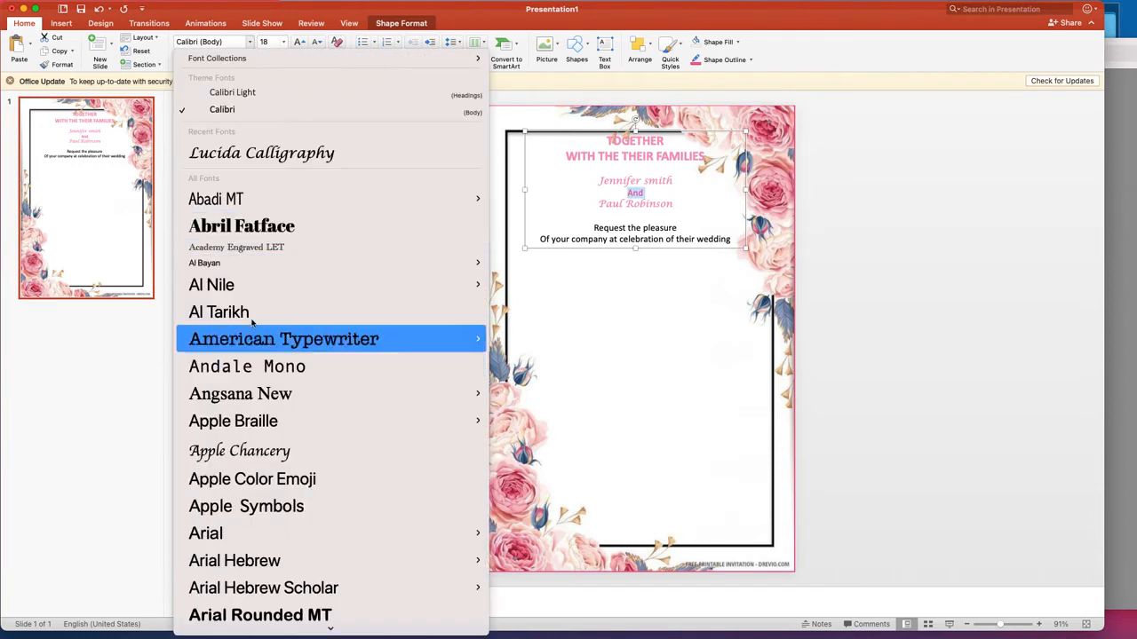
mouse_move(256, 423)
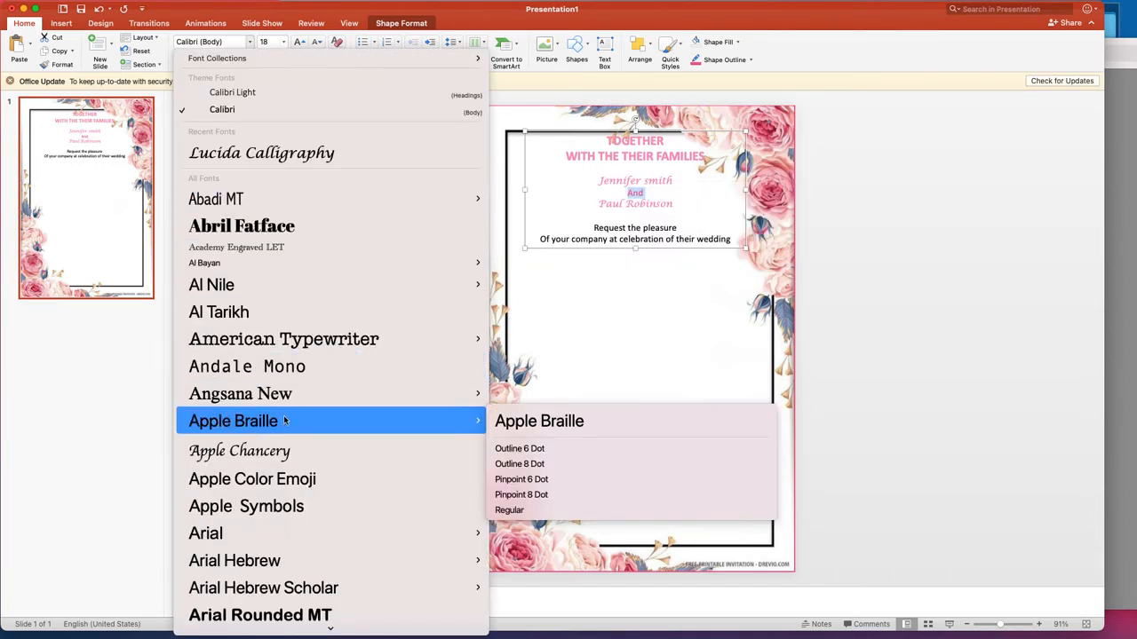
scroll(284, 421, "down", 10)
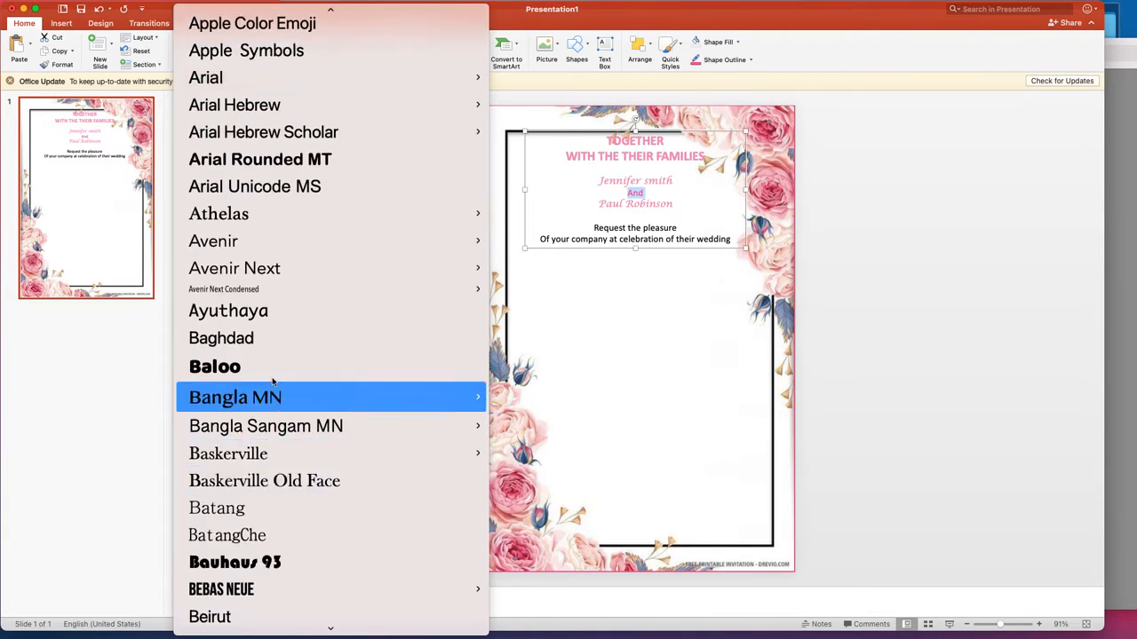
scroll(258, 222, "up", 4)
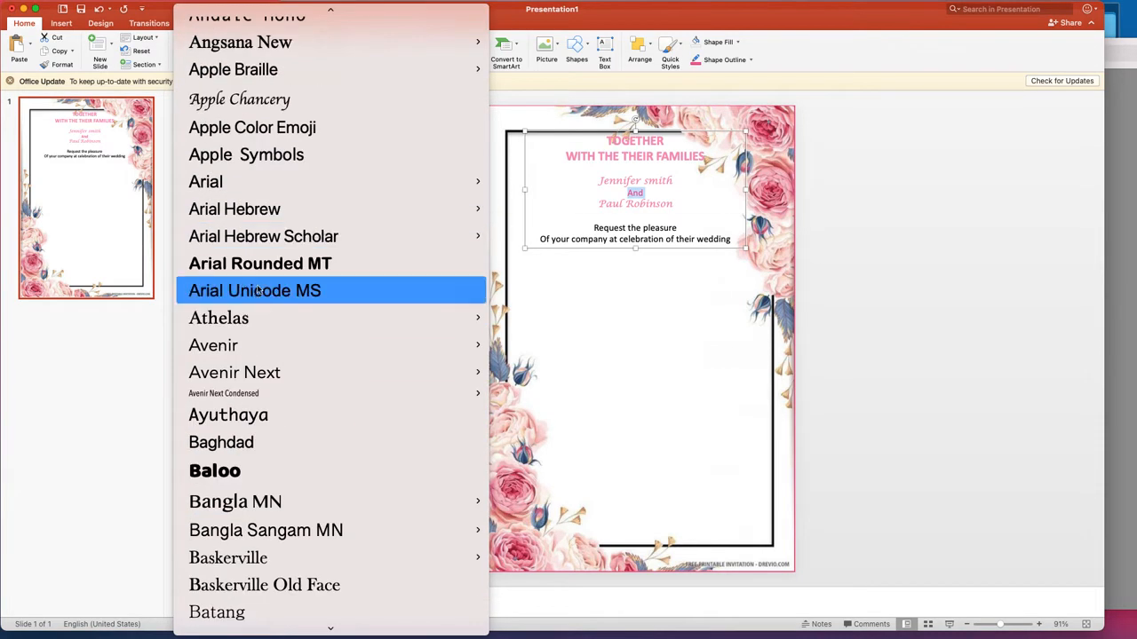
left_click(240, 99)
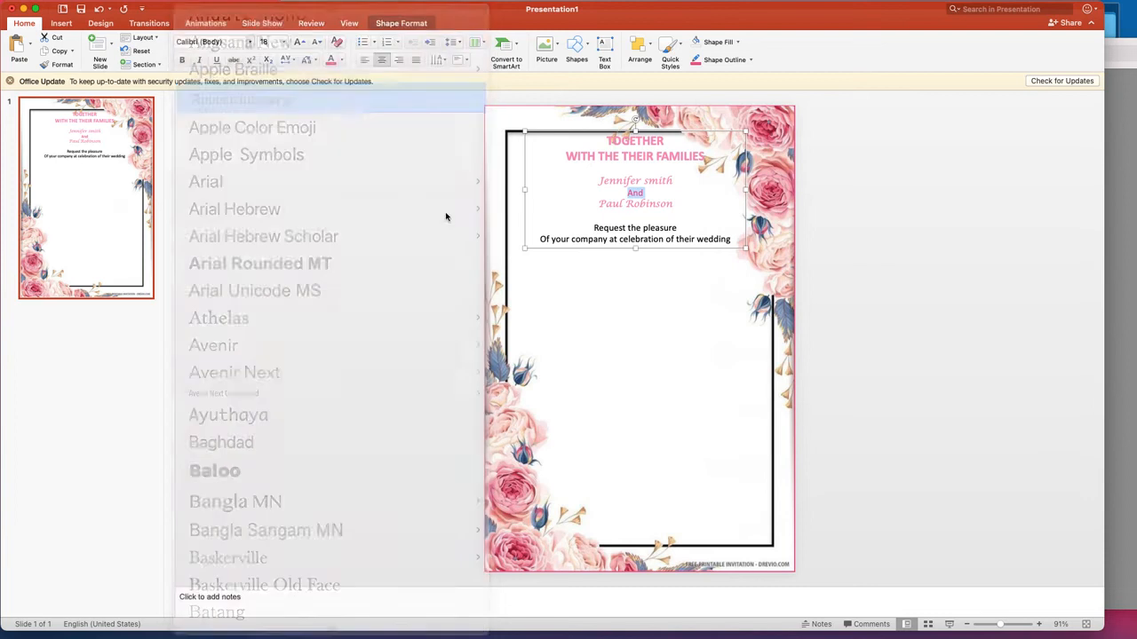
Recolor the bride's name and the groom's name with the darker pink from the recent colors.
left_click(679, 205)
left_click_drag(674, 204, 598, 180)
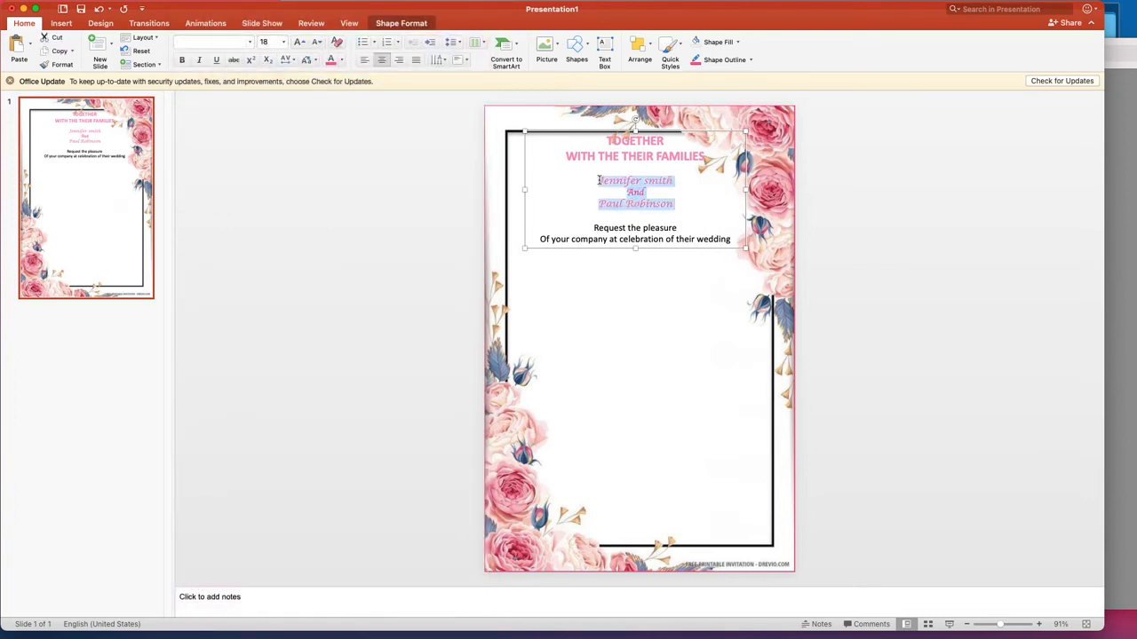
left_click(632, 215)
left_click_drag(681, 183, 598, 180)
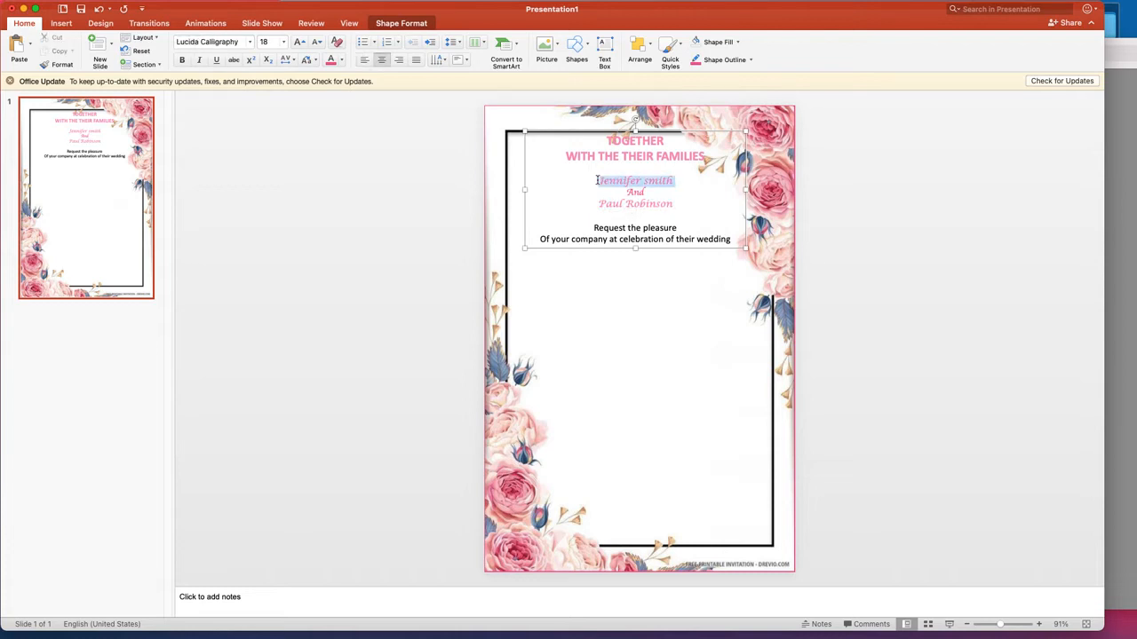
left_click(341, 60)
left_click(331, 204)
left_click_drag(676, 205, 617, 204)
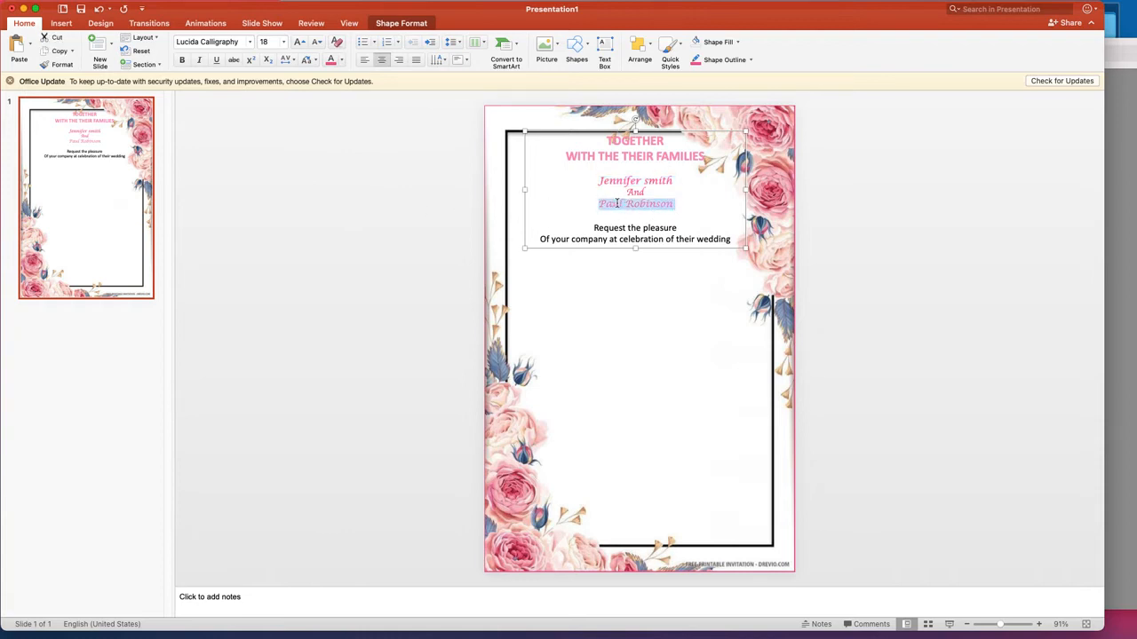
left_click(341, 60)
left_click(335, 204)
Apply the same darker pink to the two-line heading "TOGETHER WITH THE THEIR FAMILIES" and deselect the text.
left_click(706, 156)
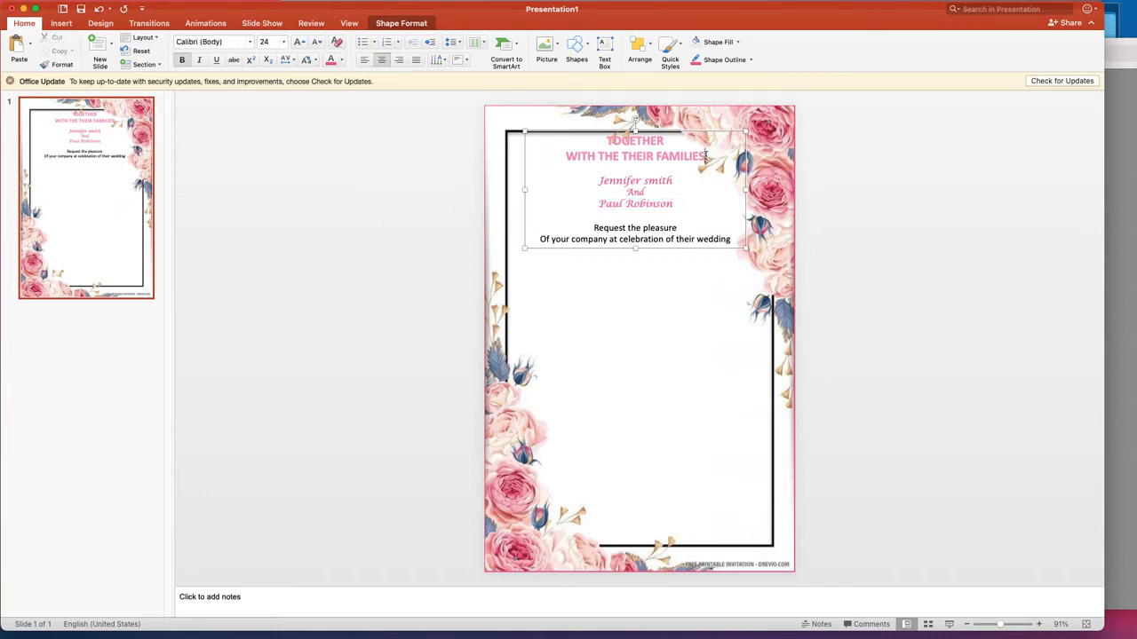
left_click_drag(701, 155, 606, 139)
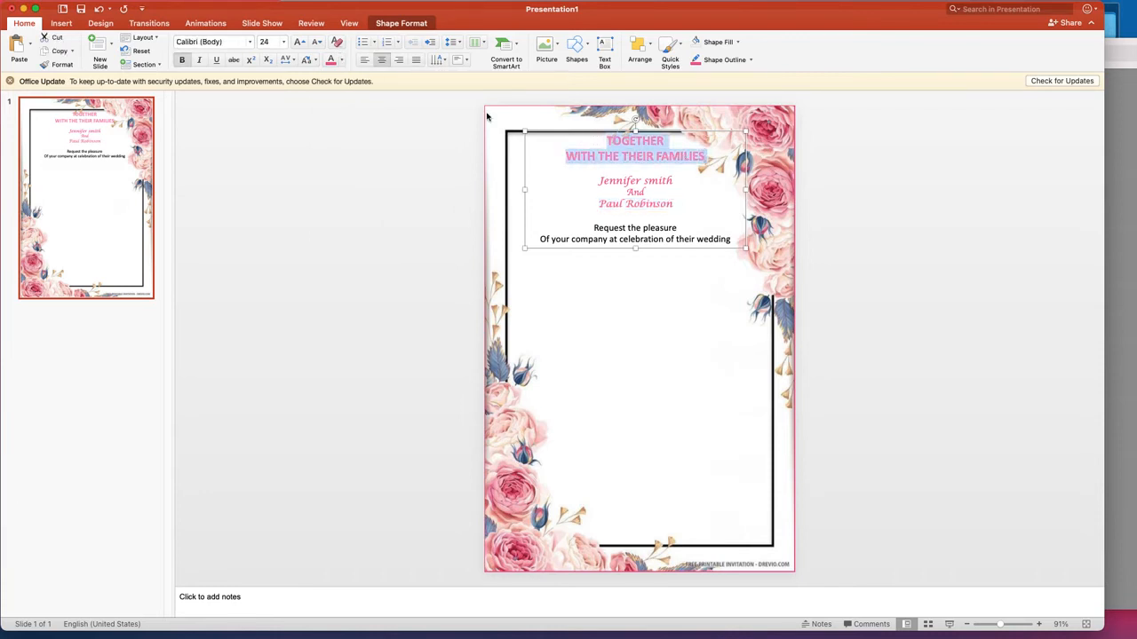
left_click(330, 60)
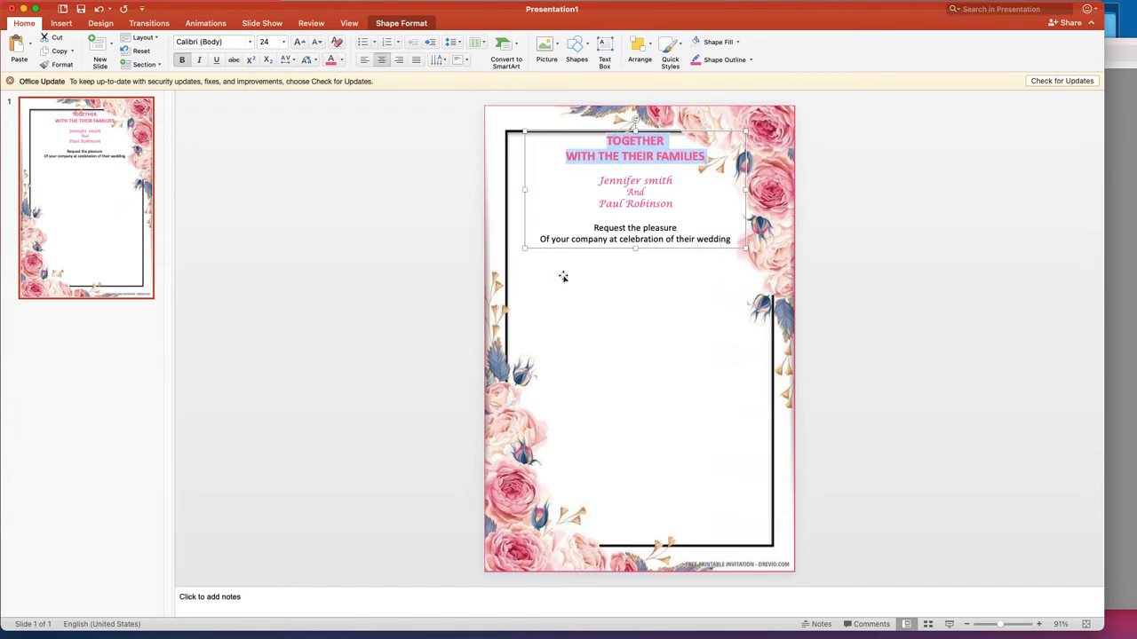
left_click(611, 281)
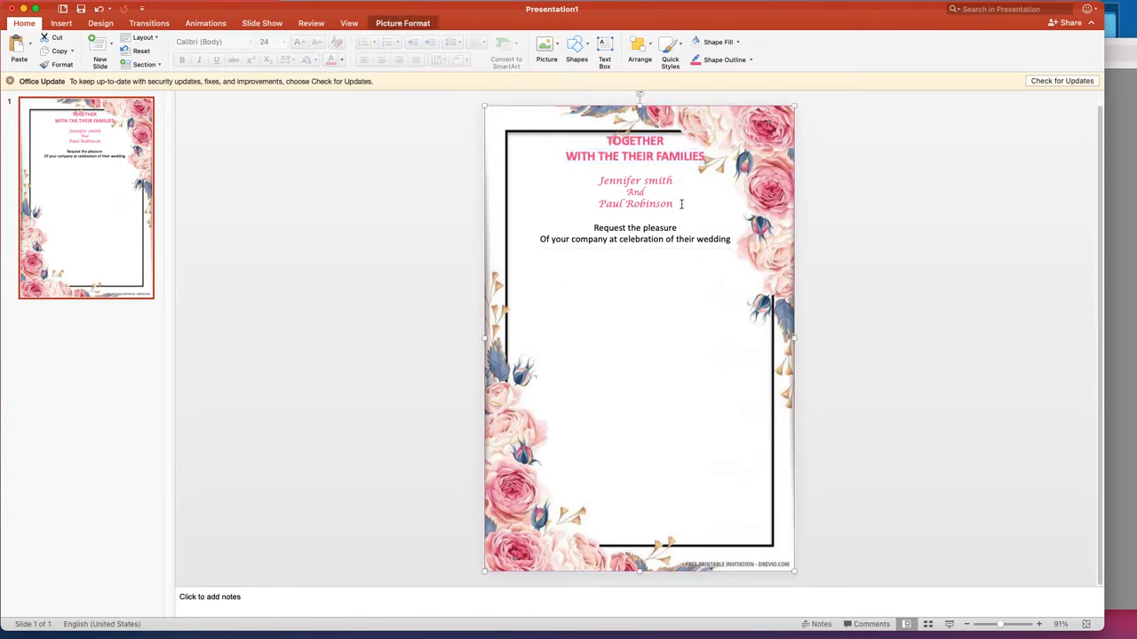
Make the groom's name and the bride's name bold, undoing any text pasted over a name by accident.
left_click_drag(681, 203, 608, 180)
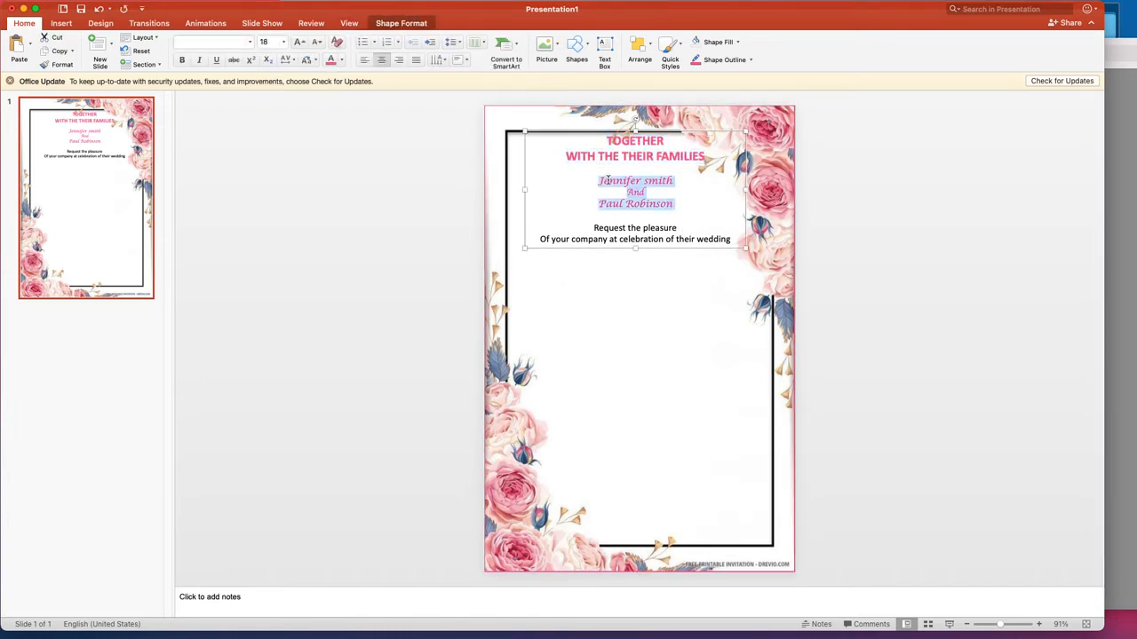
left_click(678, 205)
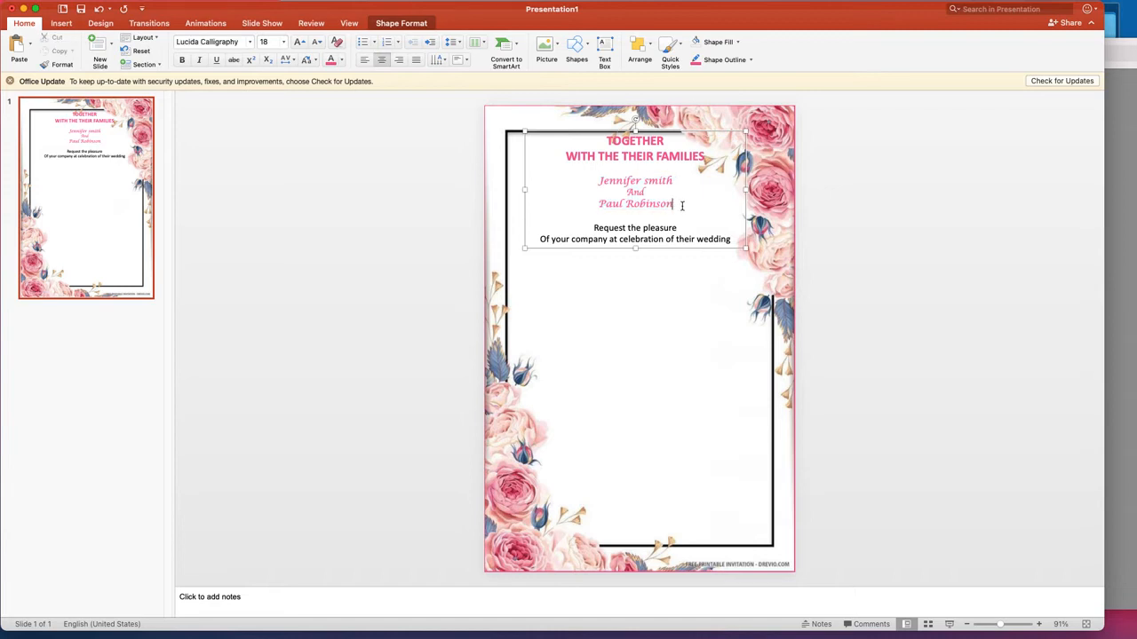
left_click_drag(681, 204, 610, 201)
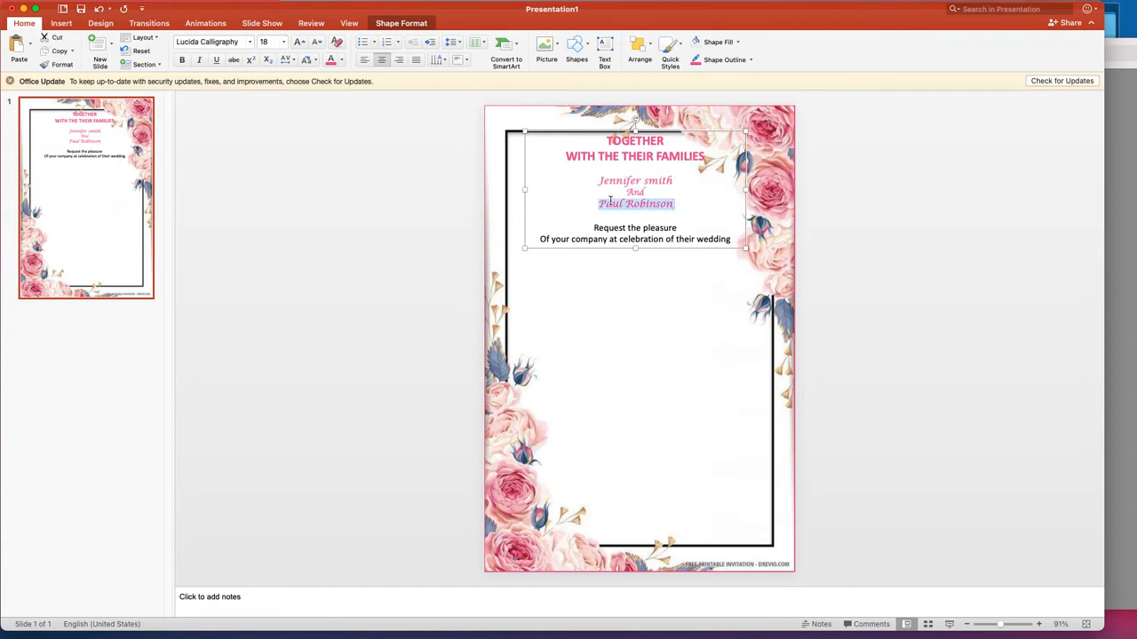
key("super+b")
left_click_drag(679, 182, 596, 179)
type("call.PNG location.PNG")
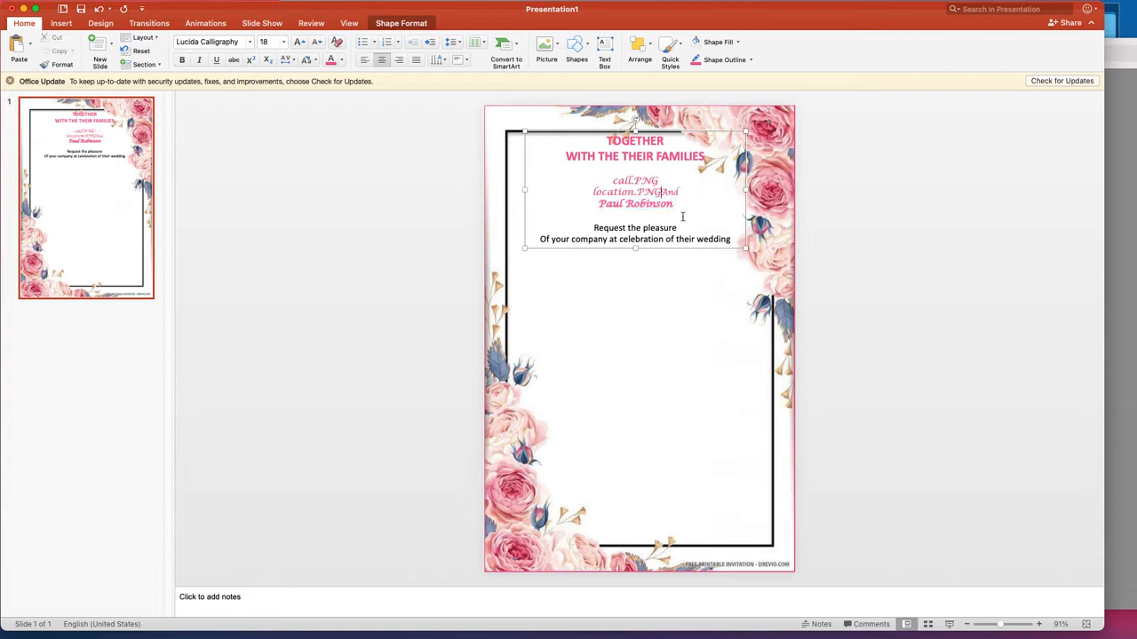
key("super+z")
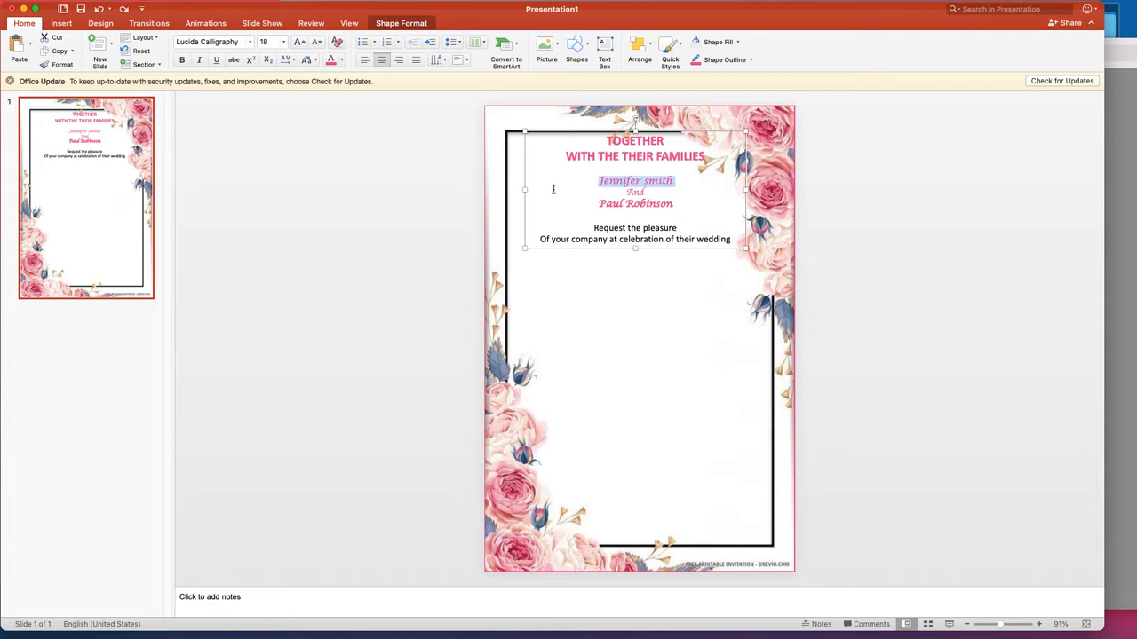
key("super+b")
Enlarge the three lines with the couple's names and "And" to 24 pt.
left_click_drag(678, 207, 600, 184)
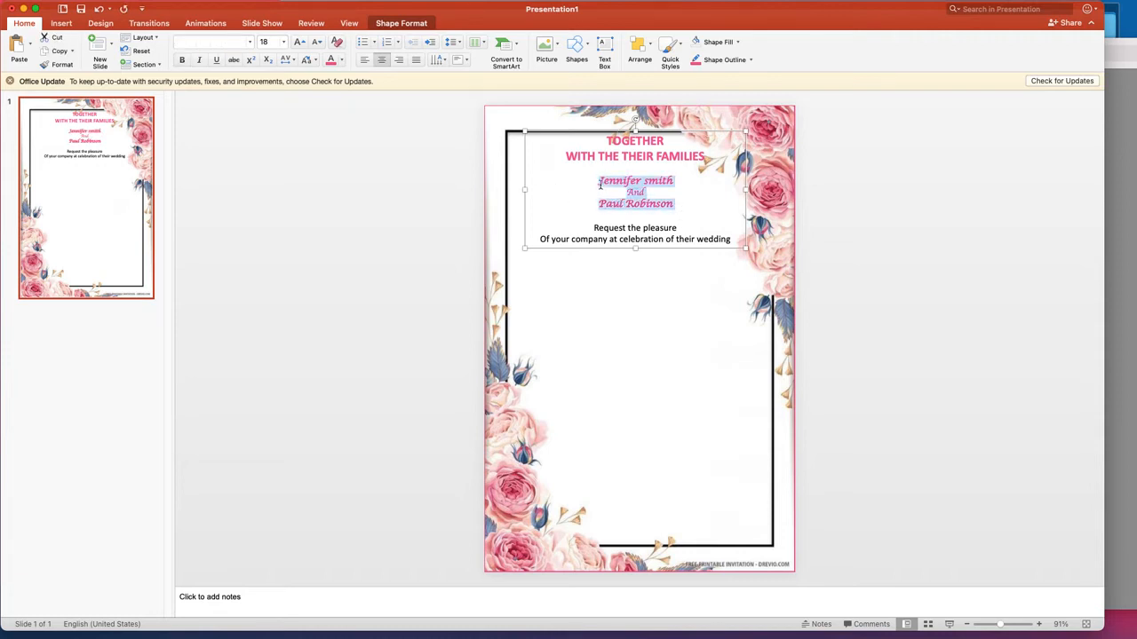
left_click(300, 43)
left_click(299, 43)
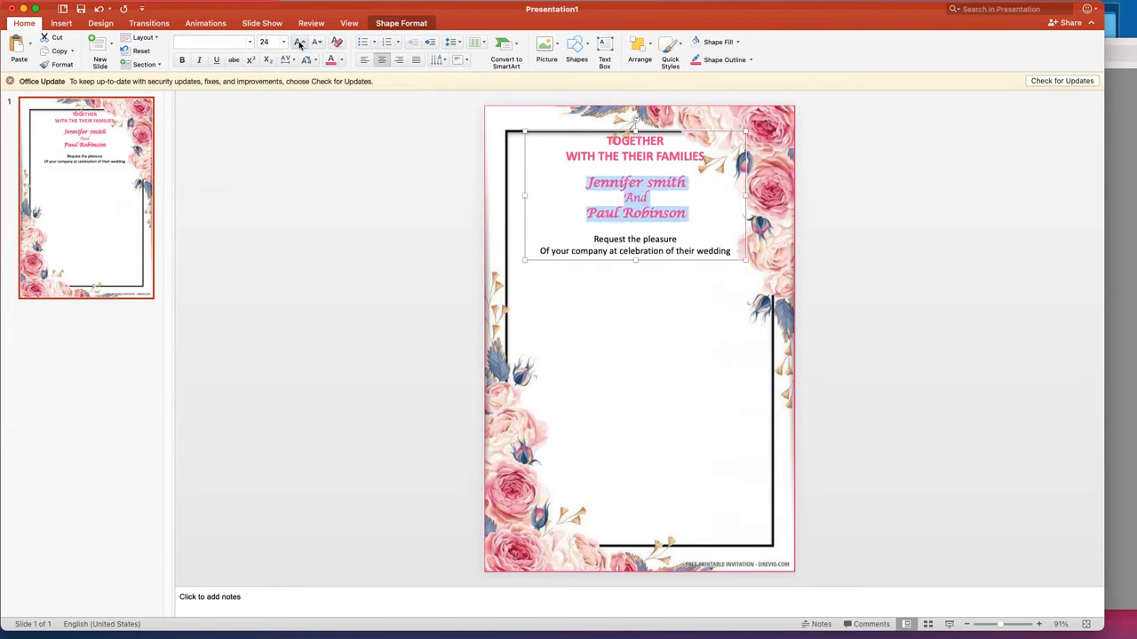
left_click(300, 43)
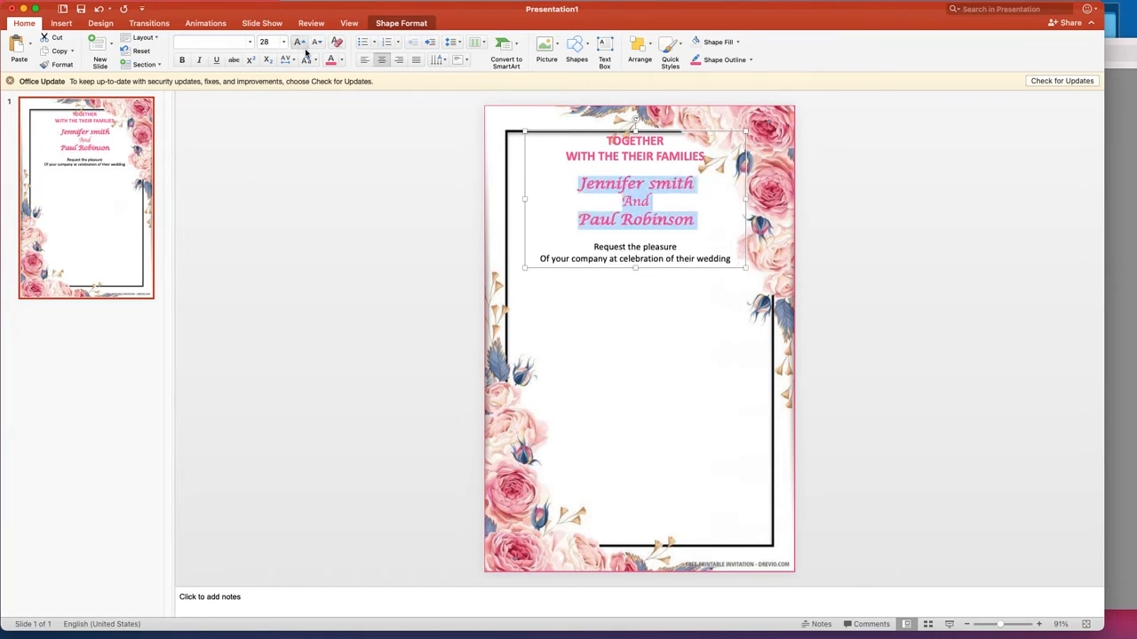
left_click(317, 42)
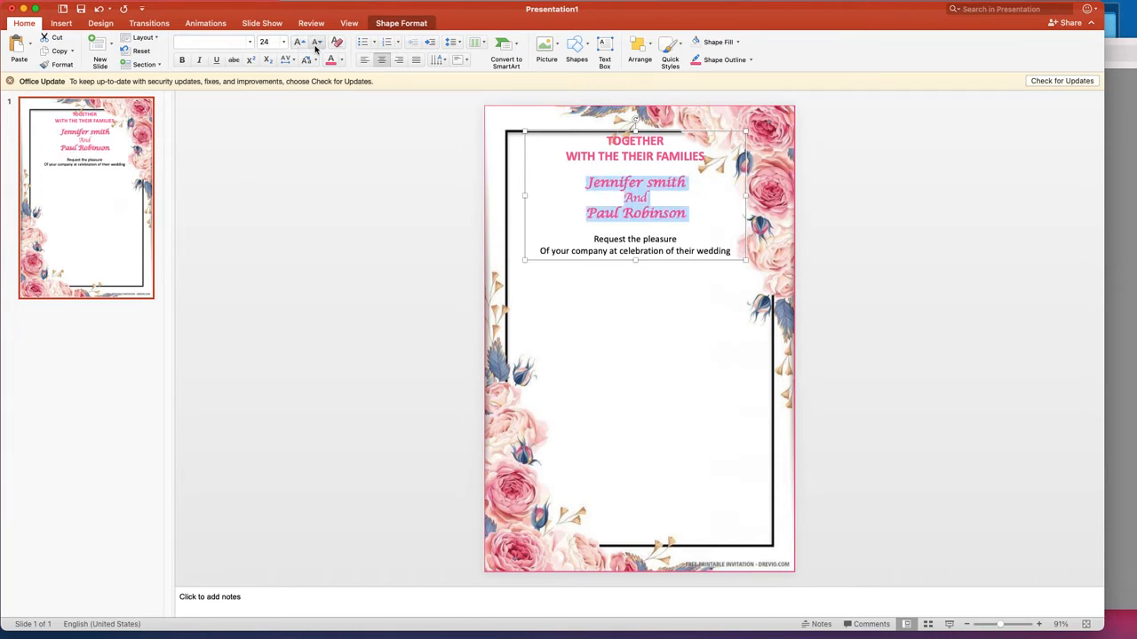
left_click(640, 344)
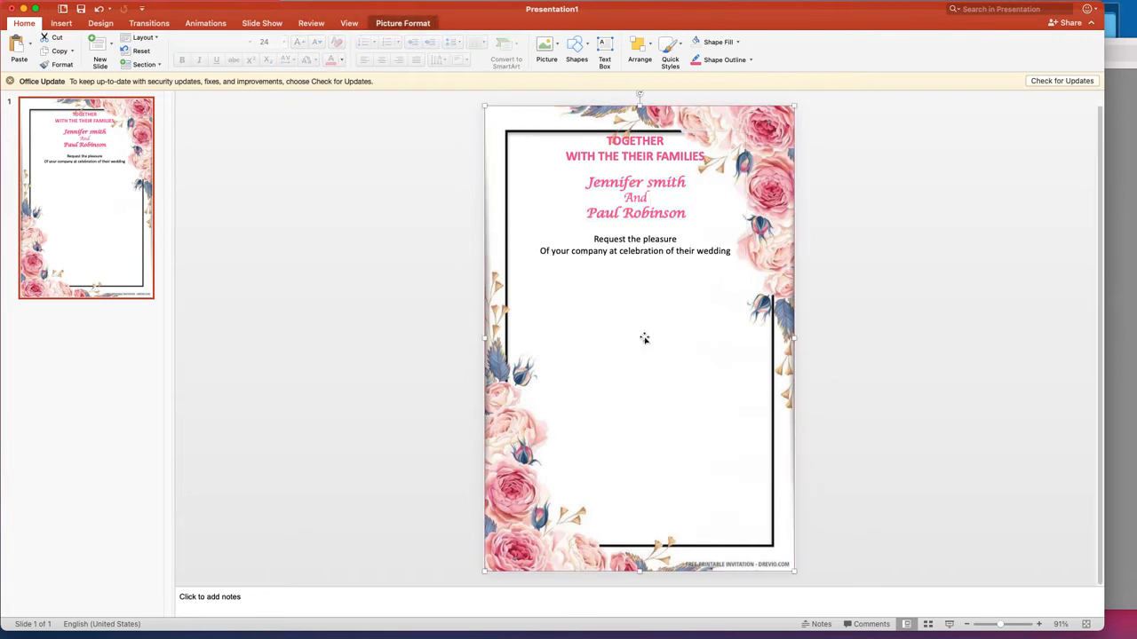
Insert two blank lines between the heading and the bride's name, and compare the spacing with the reference invitation screenshot.
left_click(629, 167)
key("Return")
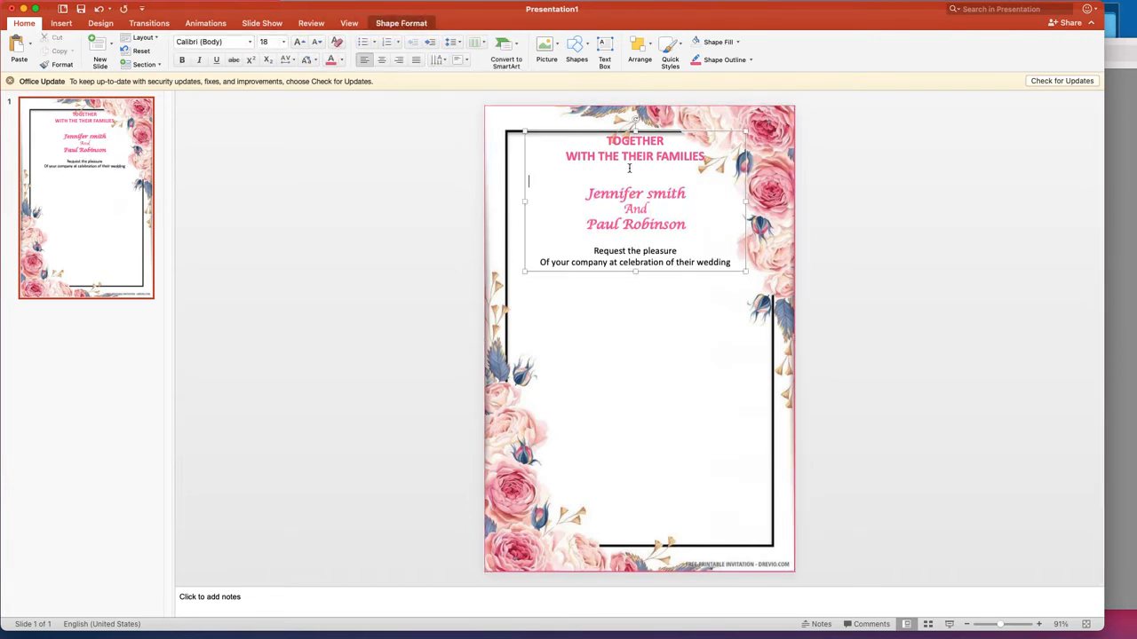
key("Return")
left_click(1101, 345)
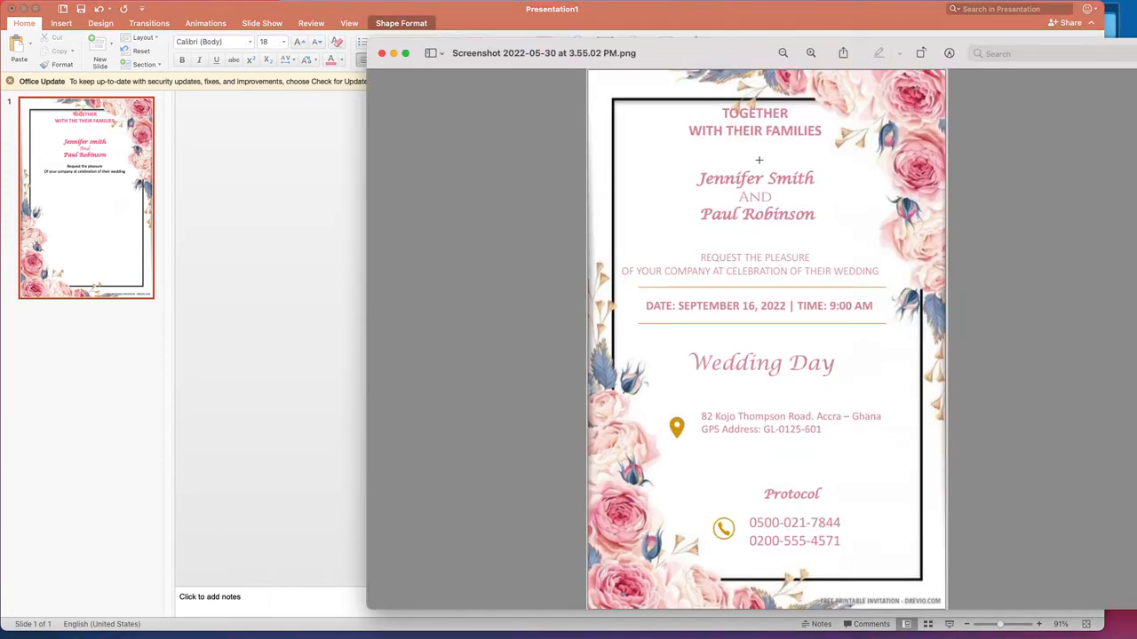
left_click(296, 310)
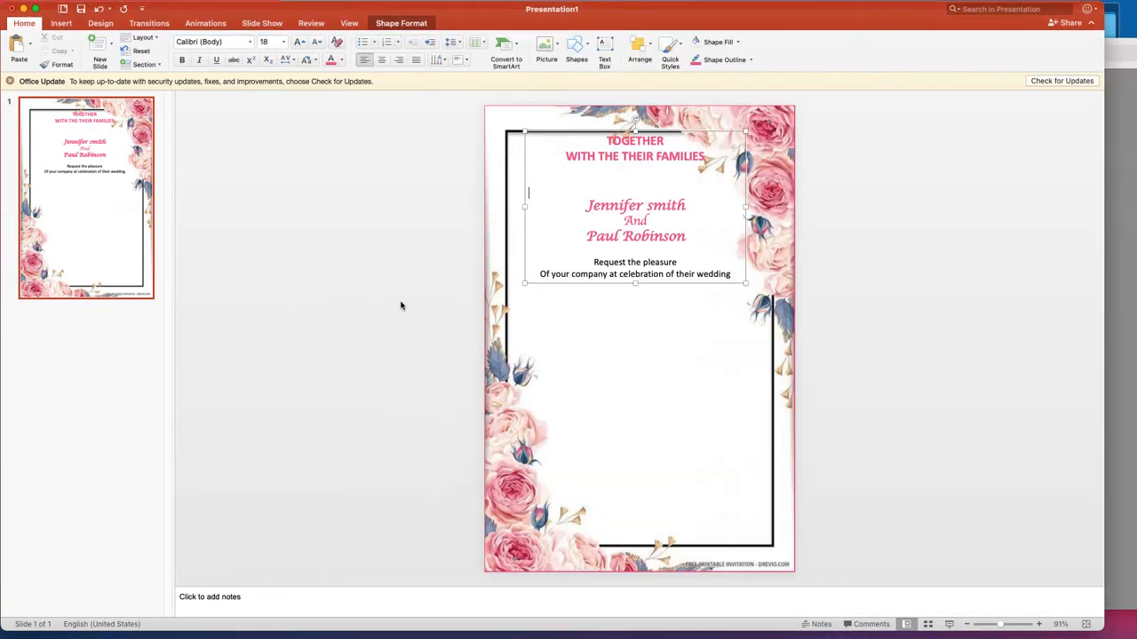
Enlarge the word "And" between the two names to 32 pt.
double_click(641, 222)
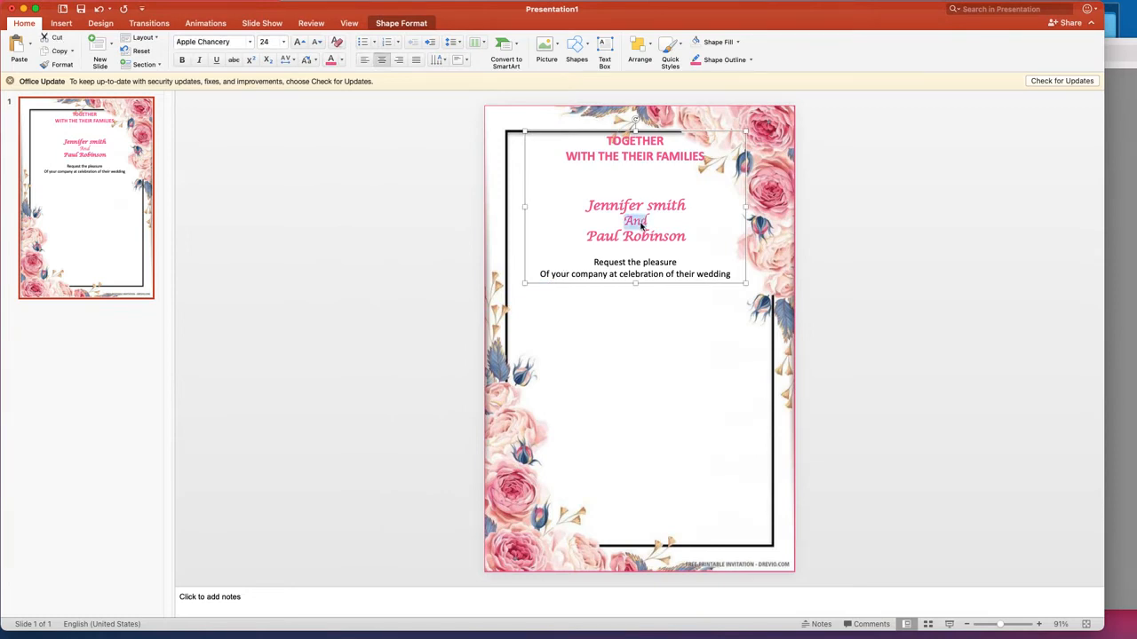
left_click(299, 45)
left_click(299, 45)
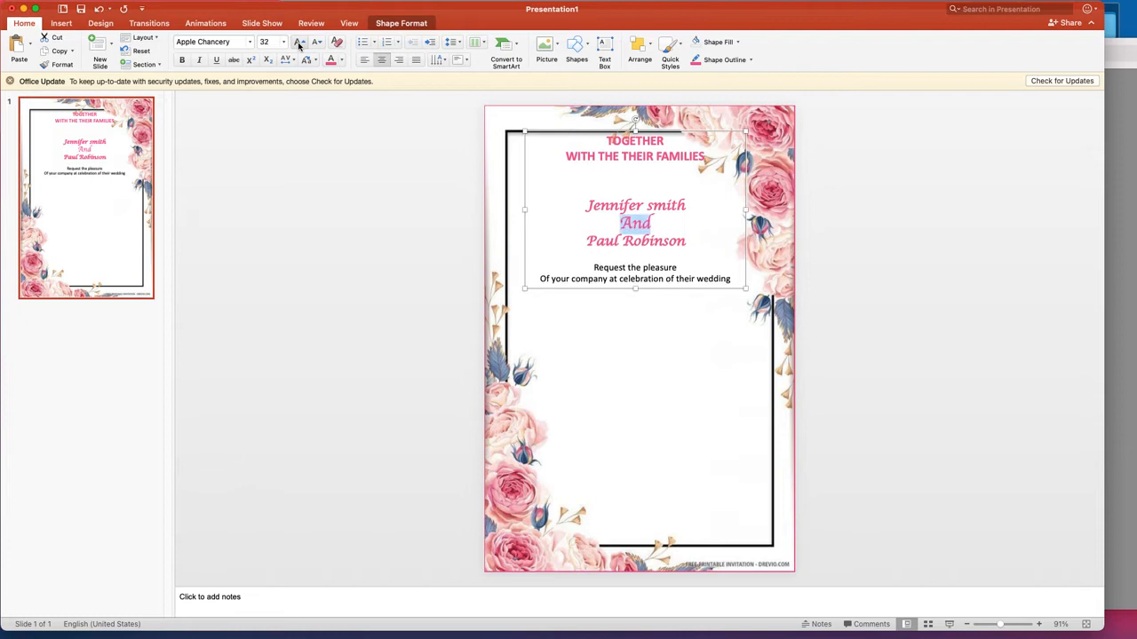
left_click(609, 360)
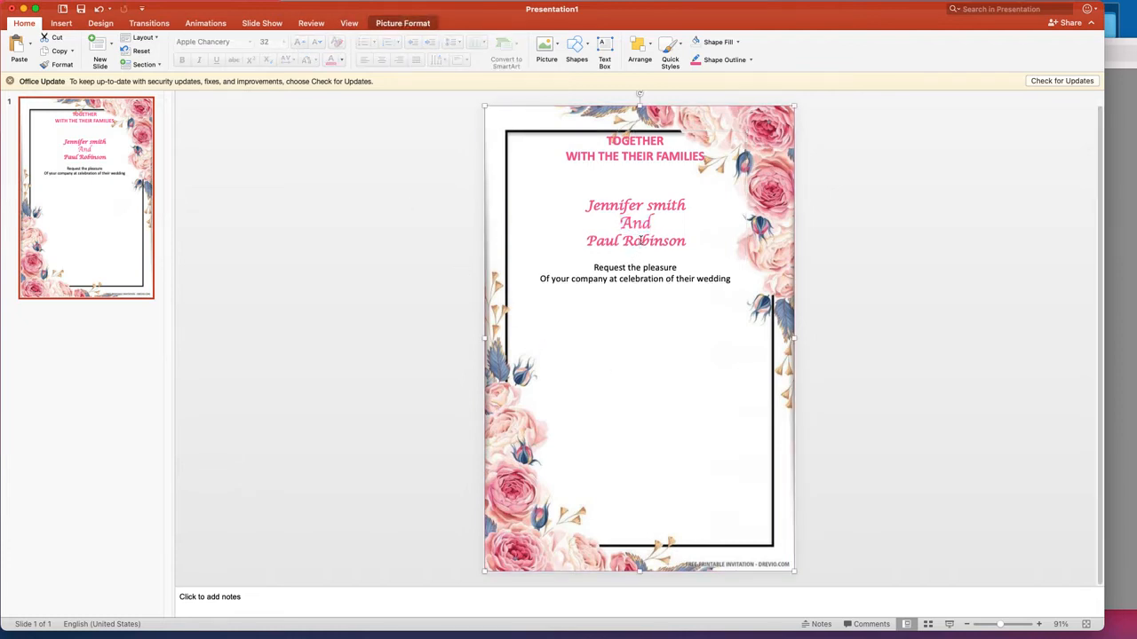
Recolor the word "And" with the lighter pink from the recent colors and bring up the reference invitation screenshot.
double_click(641, 224)
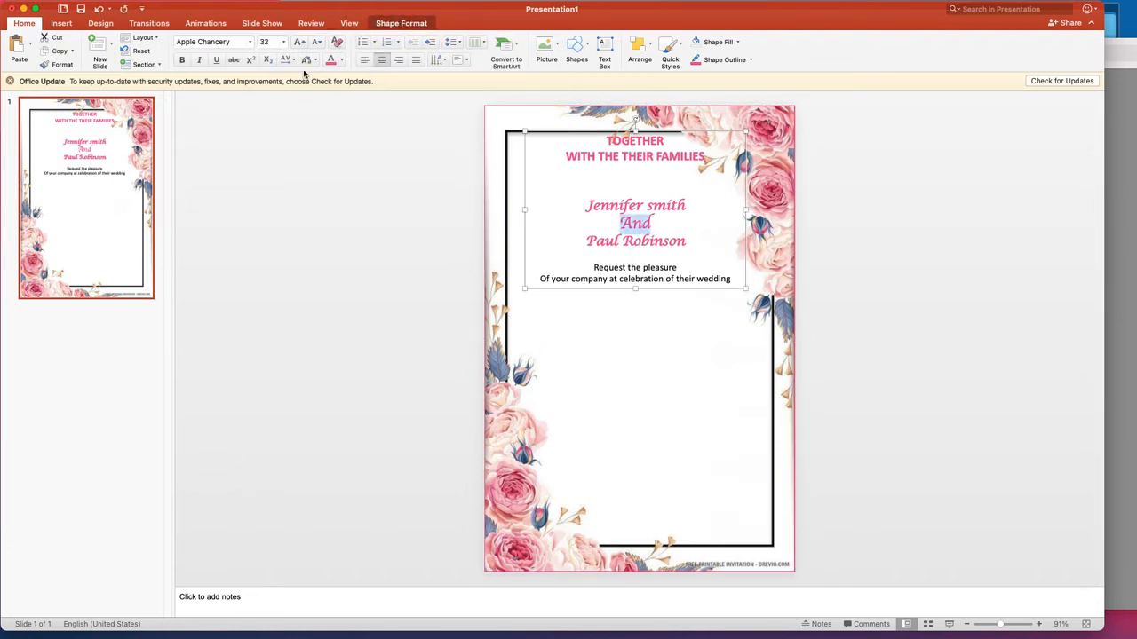
left_click(341, 62)
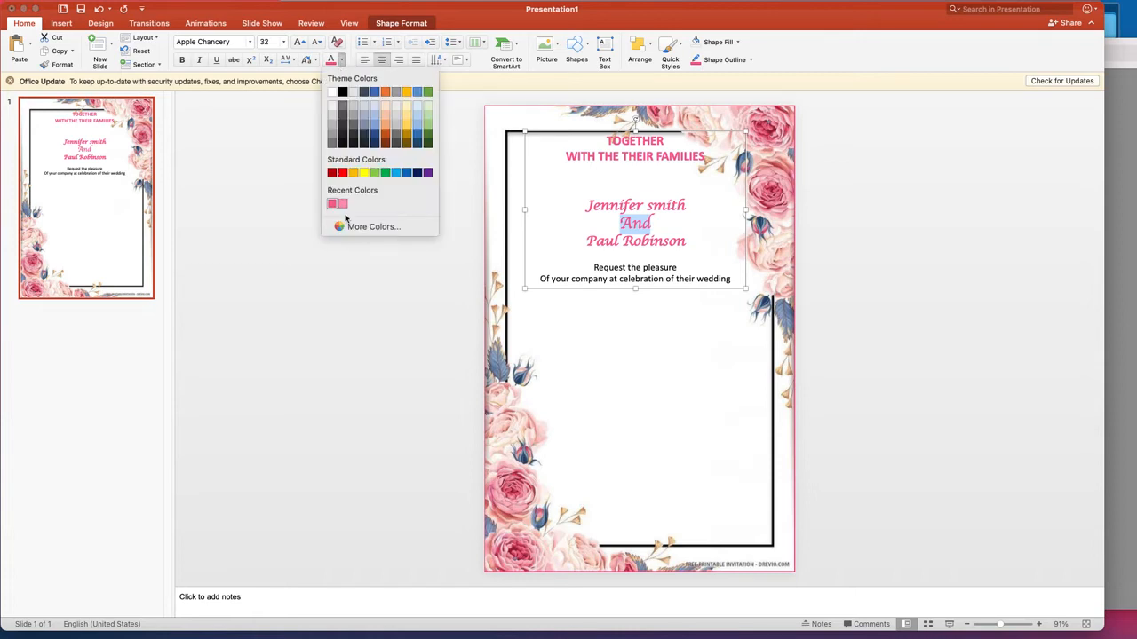
left_click(342, 203)
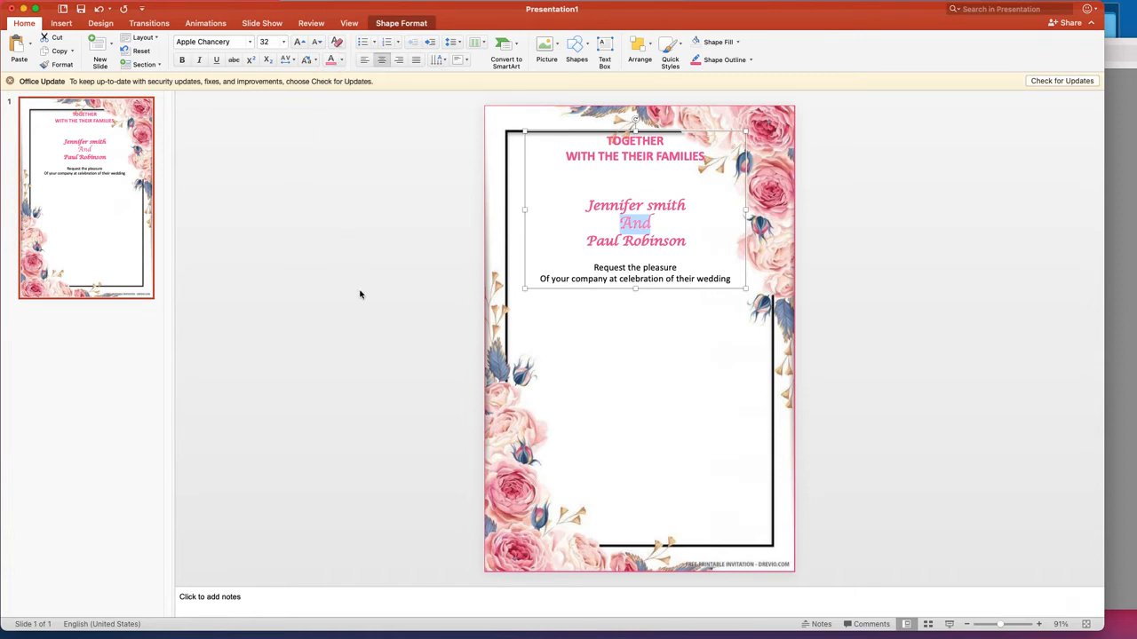
left_click(1134, 352)
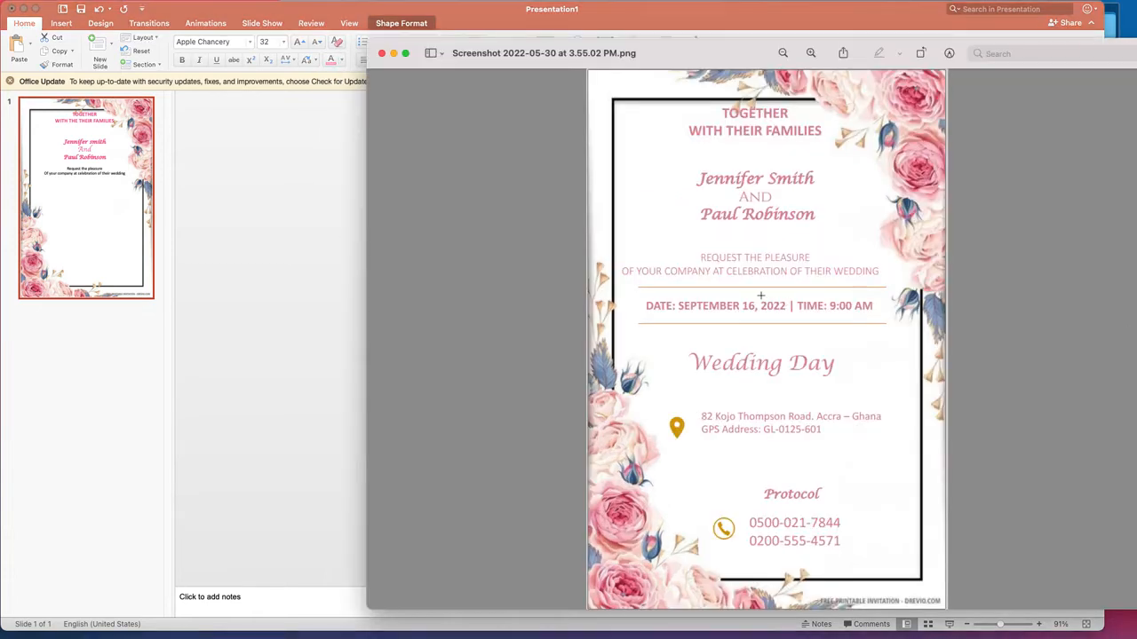
Return to the presentation and change the font of the word "And" between the two names to Cinzel.
left_click(319, 233)
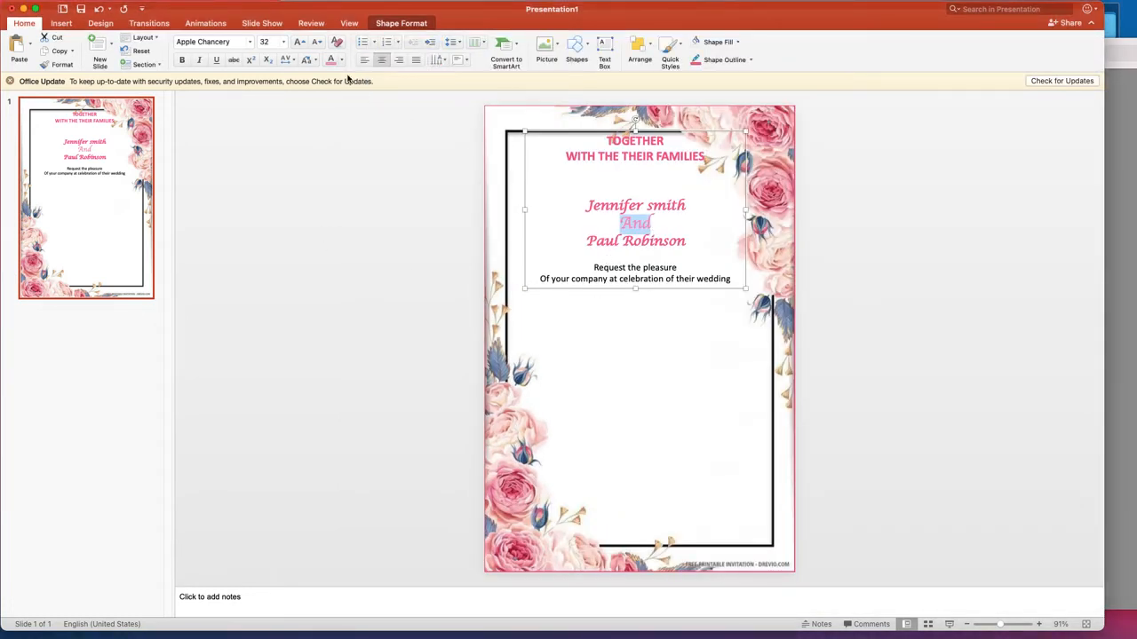
left_click(249, 43)
scroll(297, 484, "down", 5)
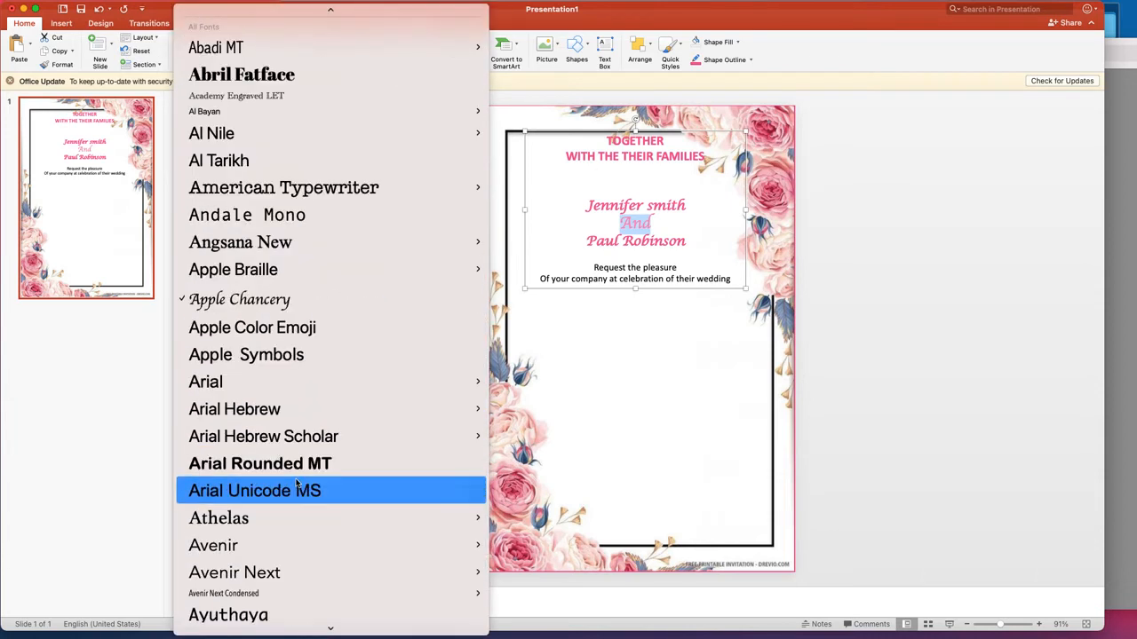
scroll(298, 484, "down", 15)
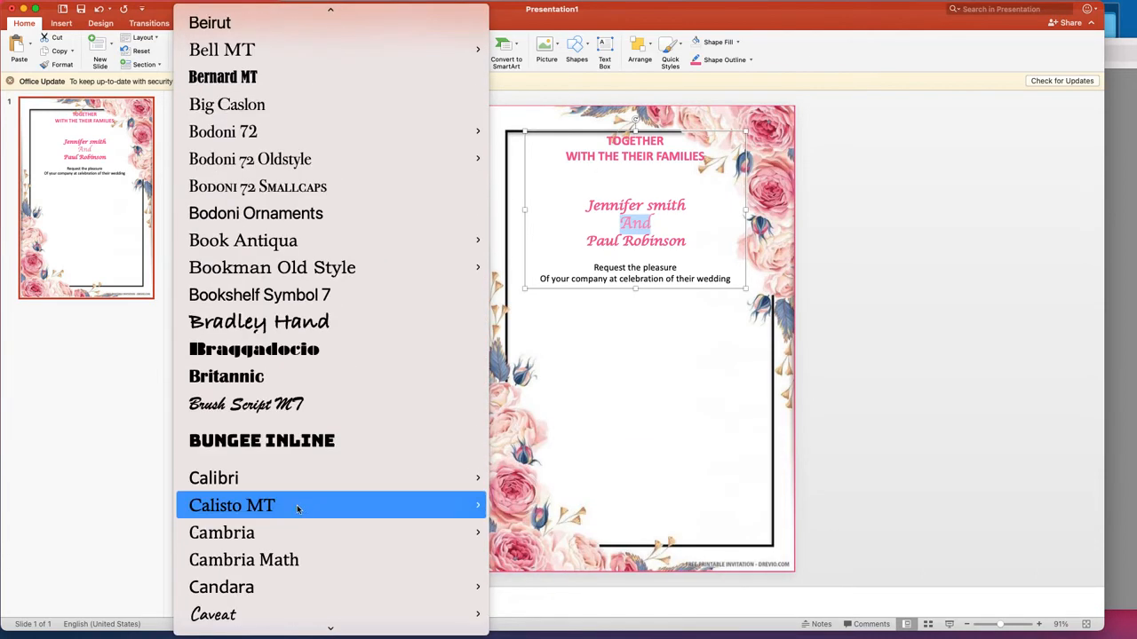
scroll(297, 498, "down", 10)
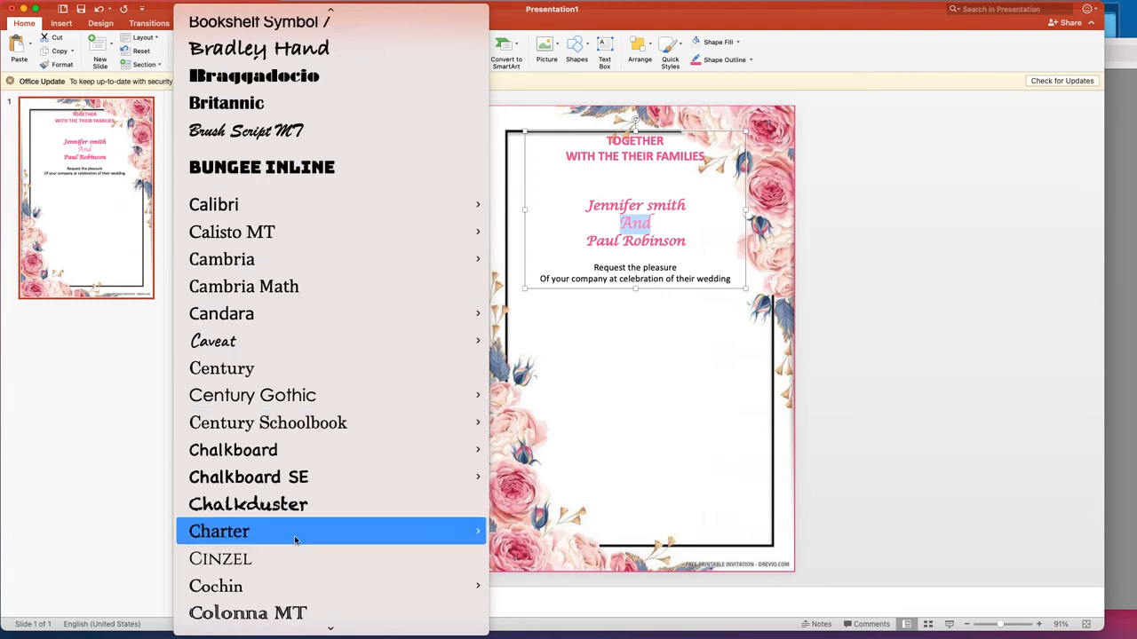
scroll(262, 511, "down", 7)
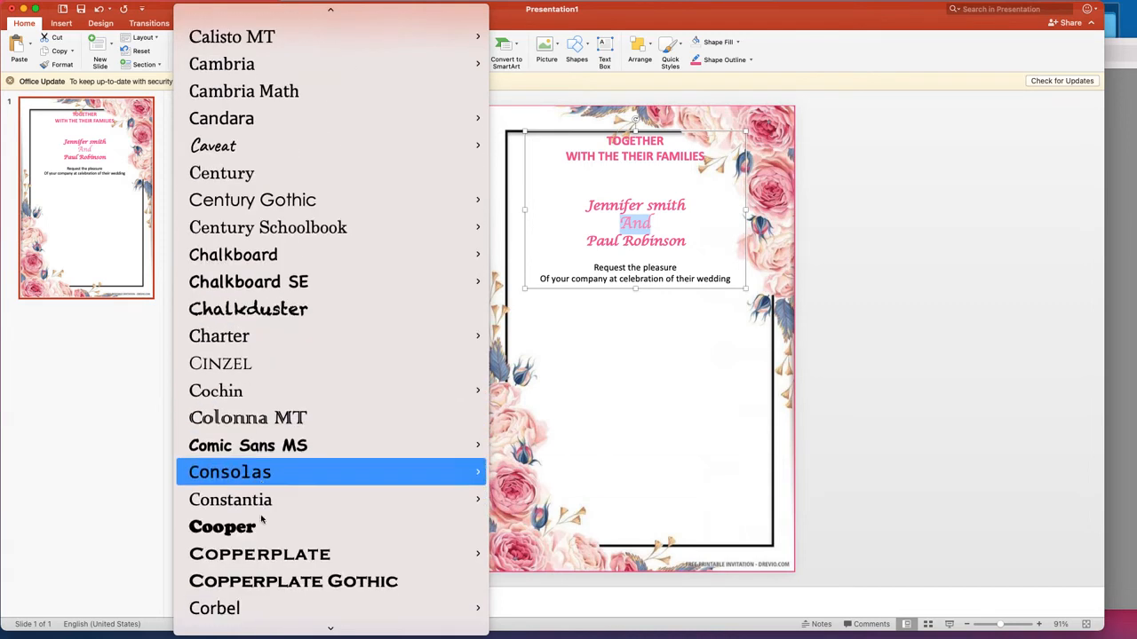
scroll(326, 510, "down", 15)
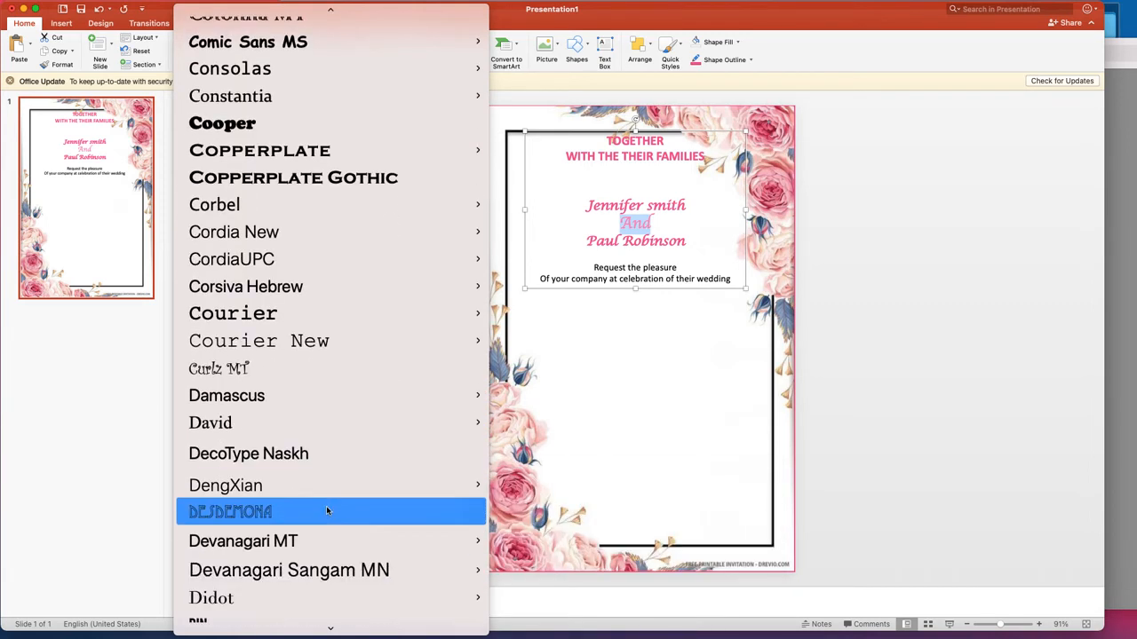
scroll(327, 510, "down", 20)
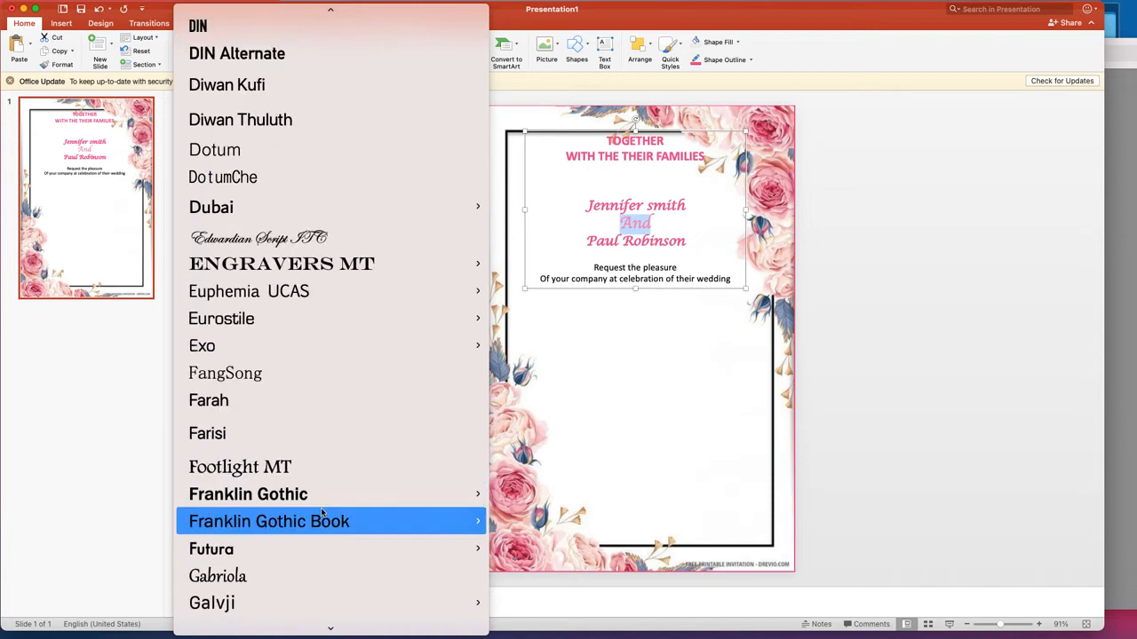
scroll(321, 512, "down", 16)
scroll(310, 521, "down", 15)
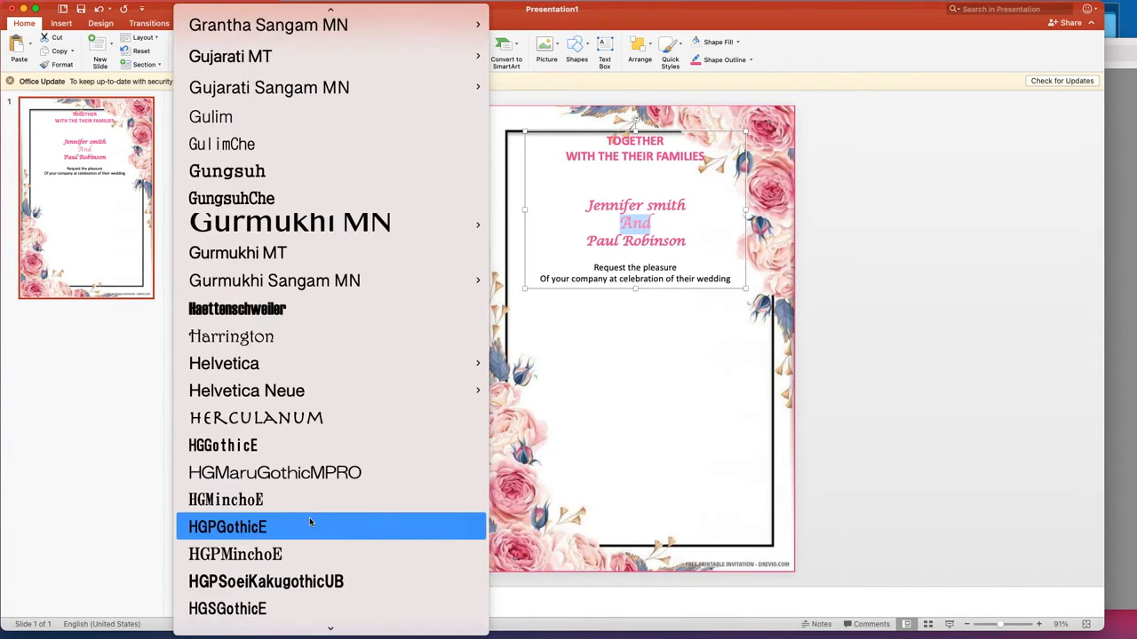
scroll(306, 391, "down", 11)
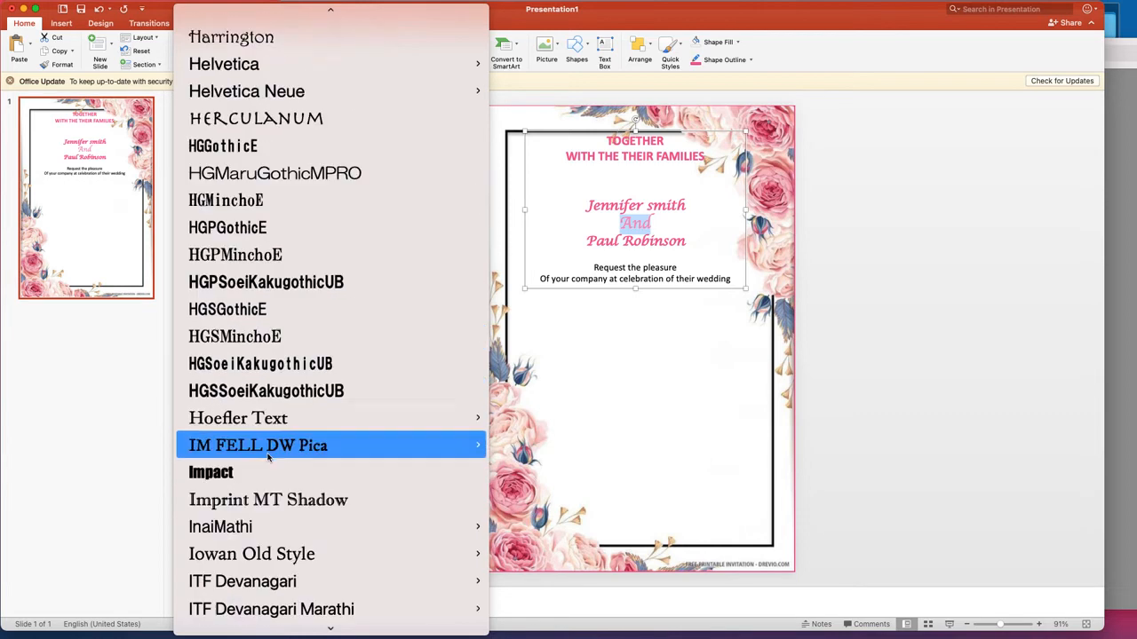
scroll(284, 529, "down", 20)
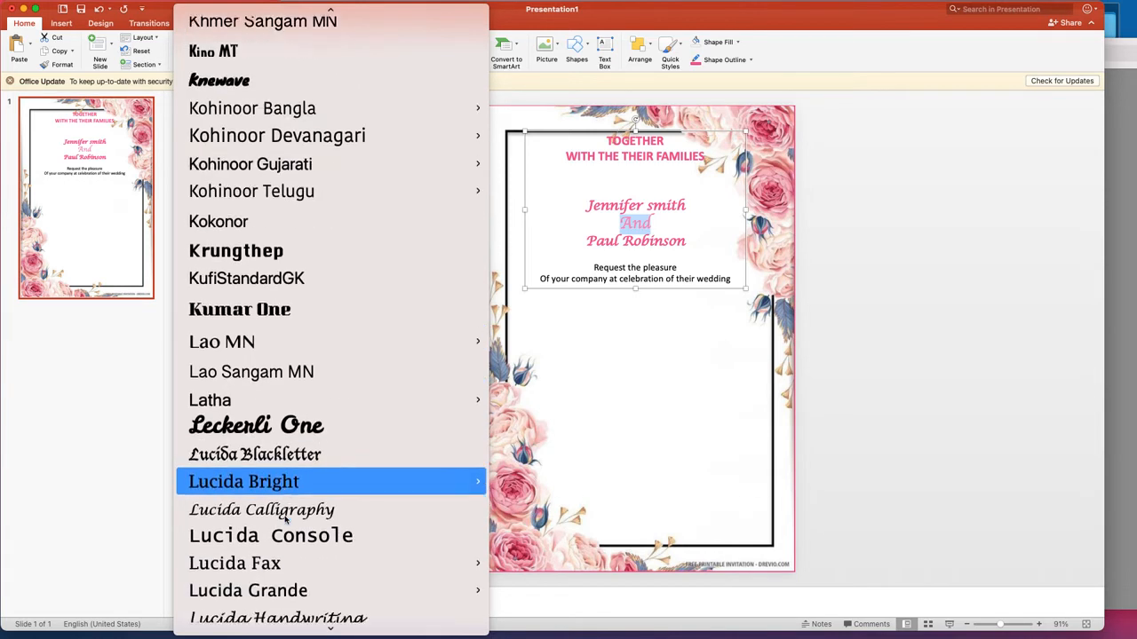
scroll(291, 533, "down", 12)
scroll(306, 426, "down", 4)
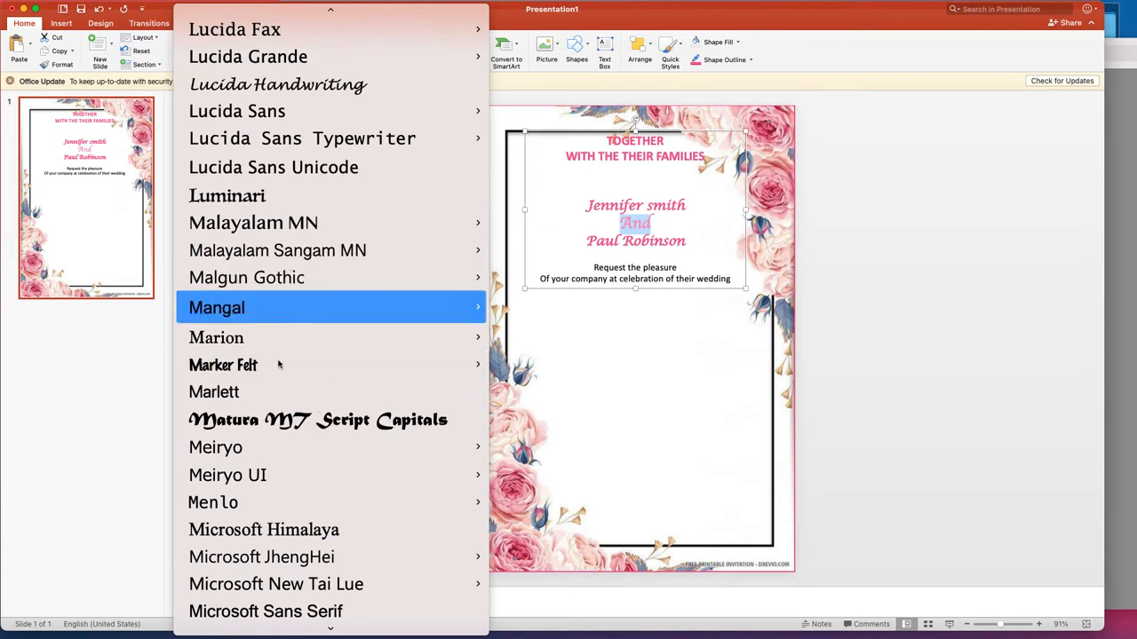
scroll(298, 454, "down", 20)
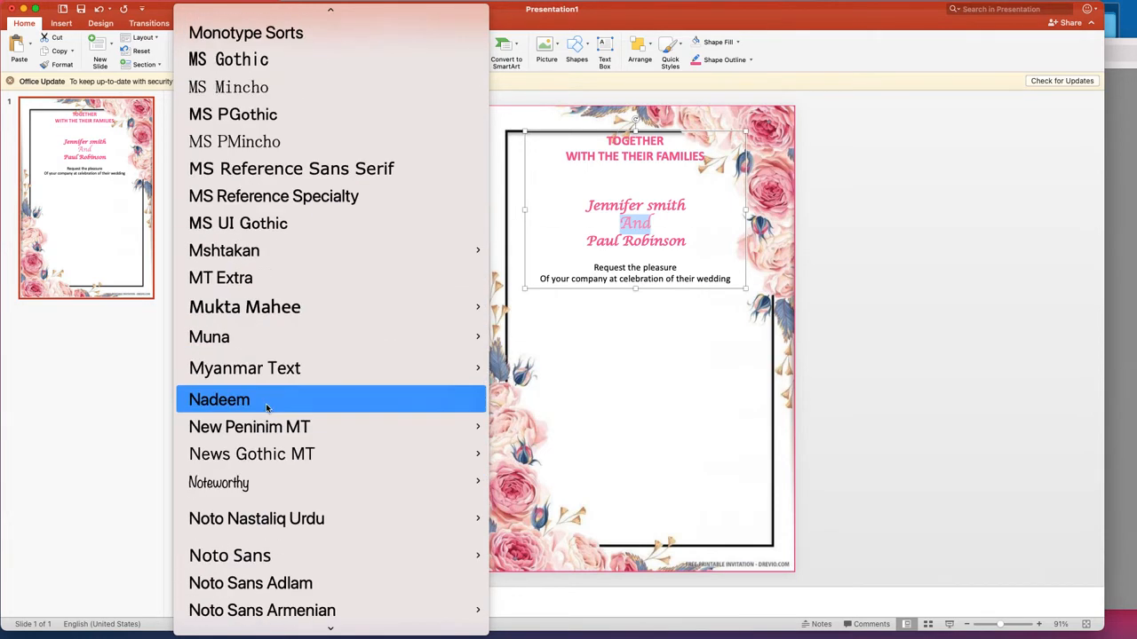
scroll(297, 458, "down", 20)
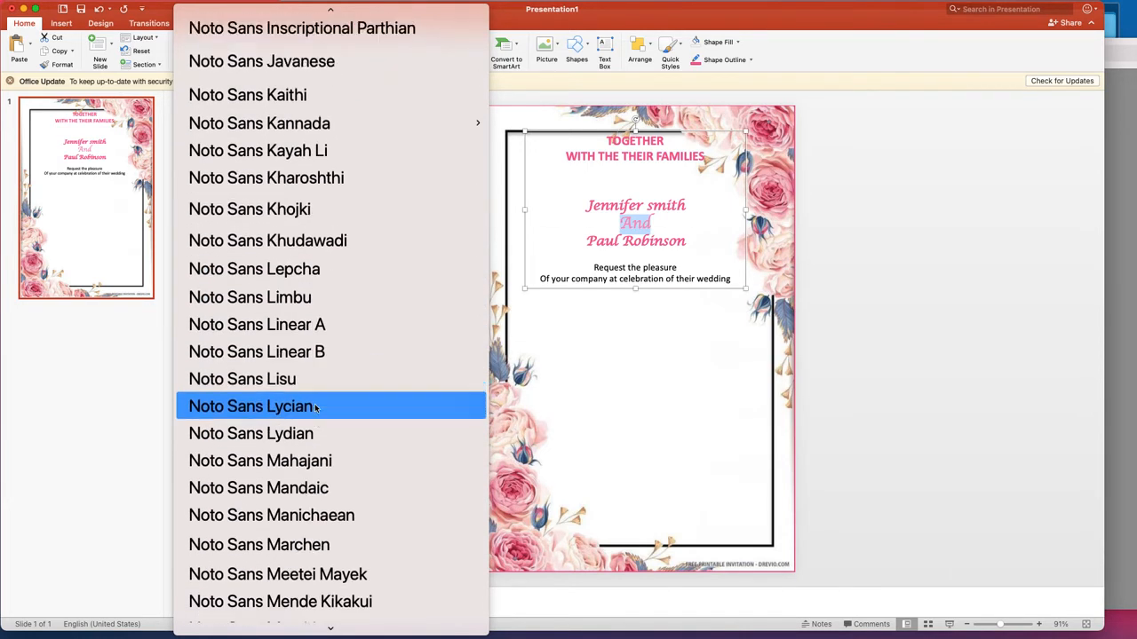
scroll(315, 409, "up", 20)
scroll(317, 406, "up", 20)
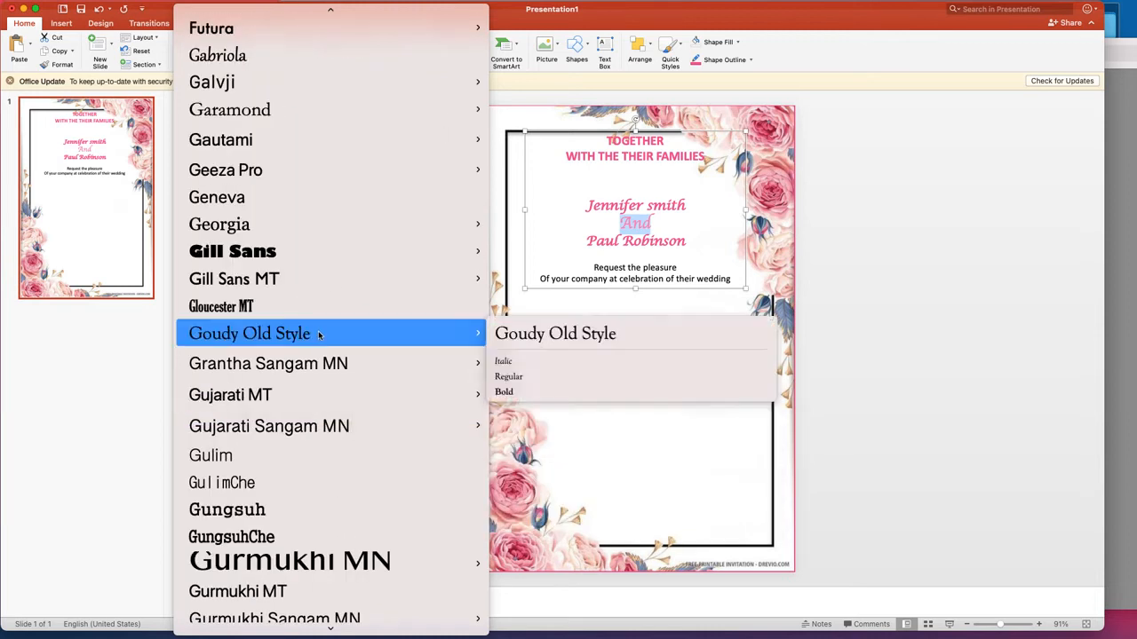
scroll(315, 333, "up", 7)
scroll(290, 300, "up", 15)
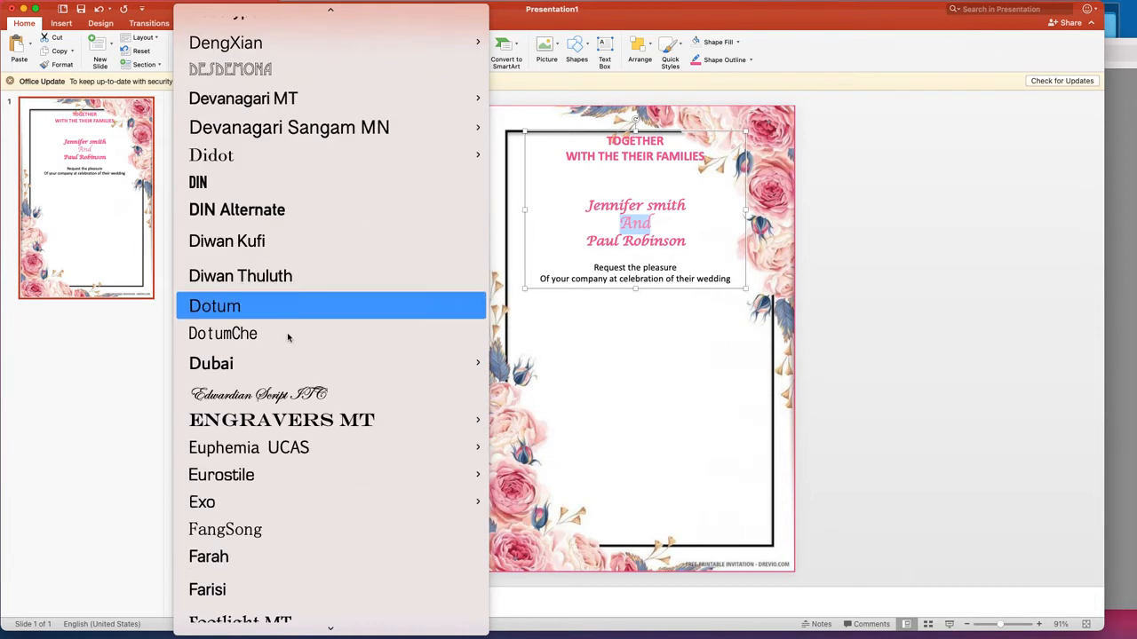
scroll(293, 293, "up", 20)
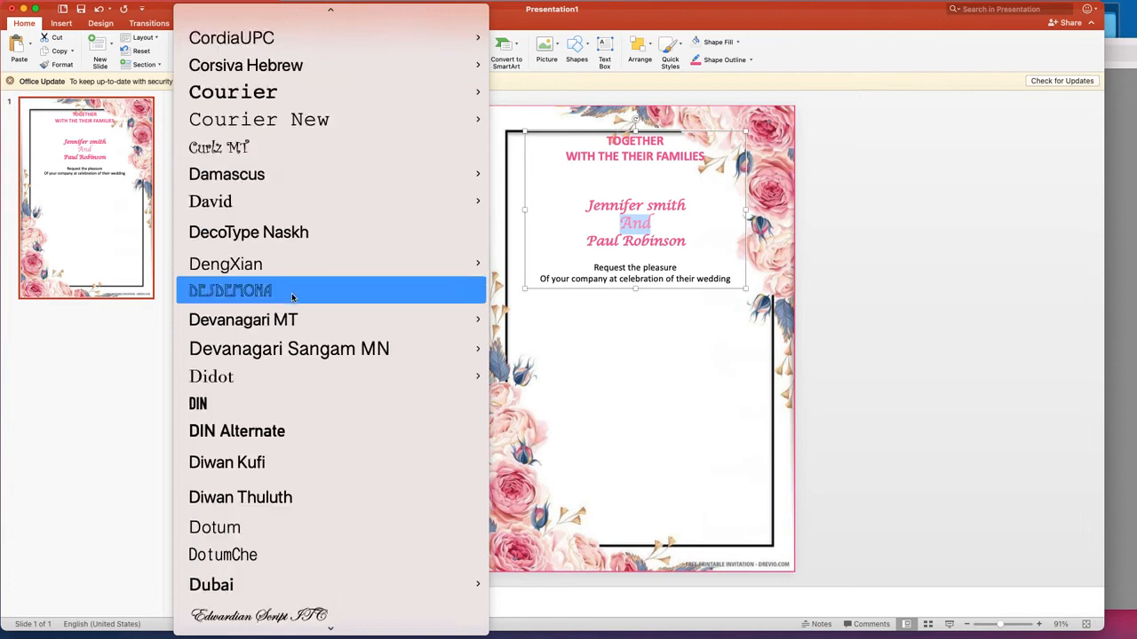
mouse_move(293, 299)
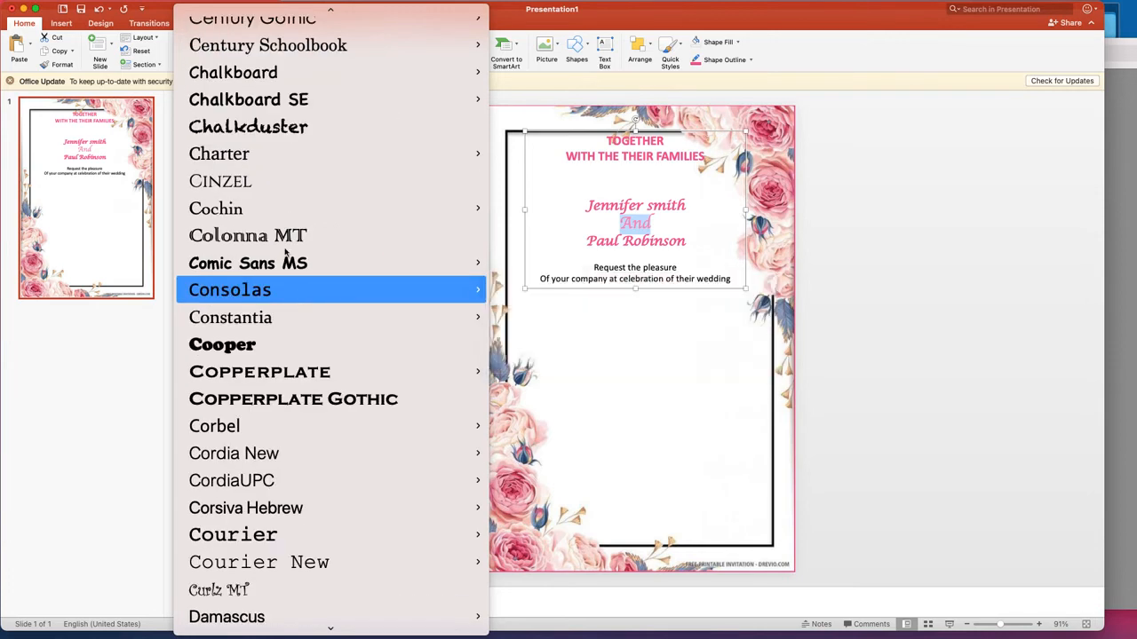
left_click(234, 182)
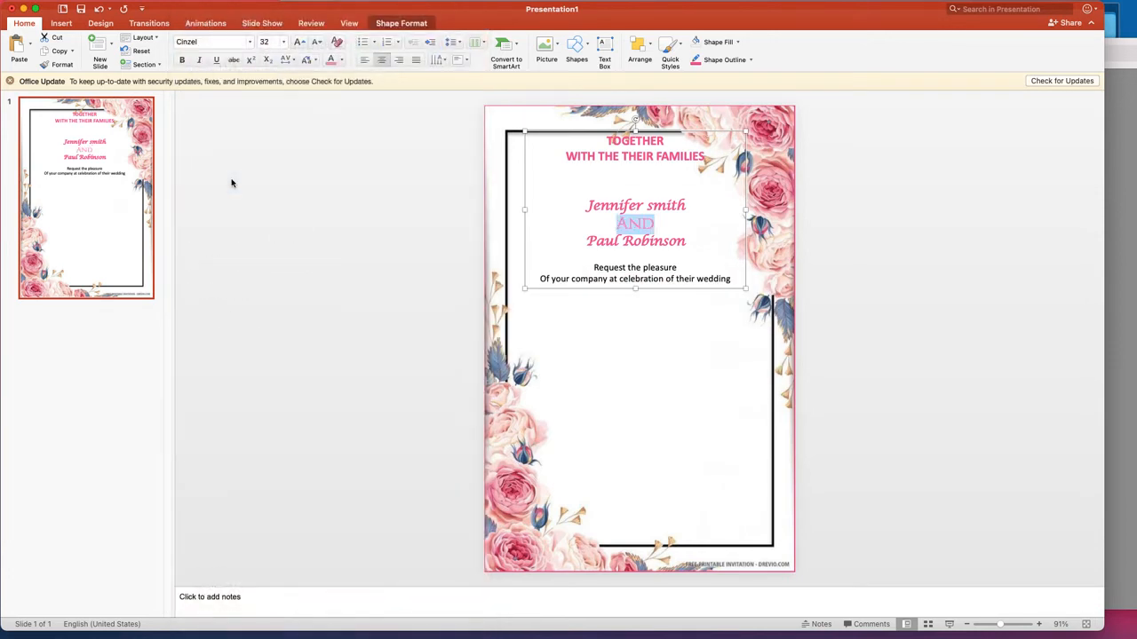
left_click(636, 388)
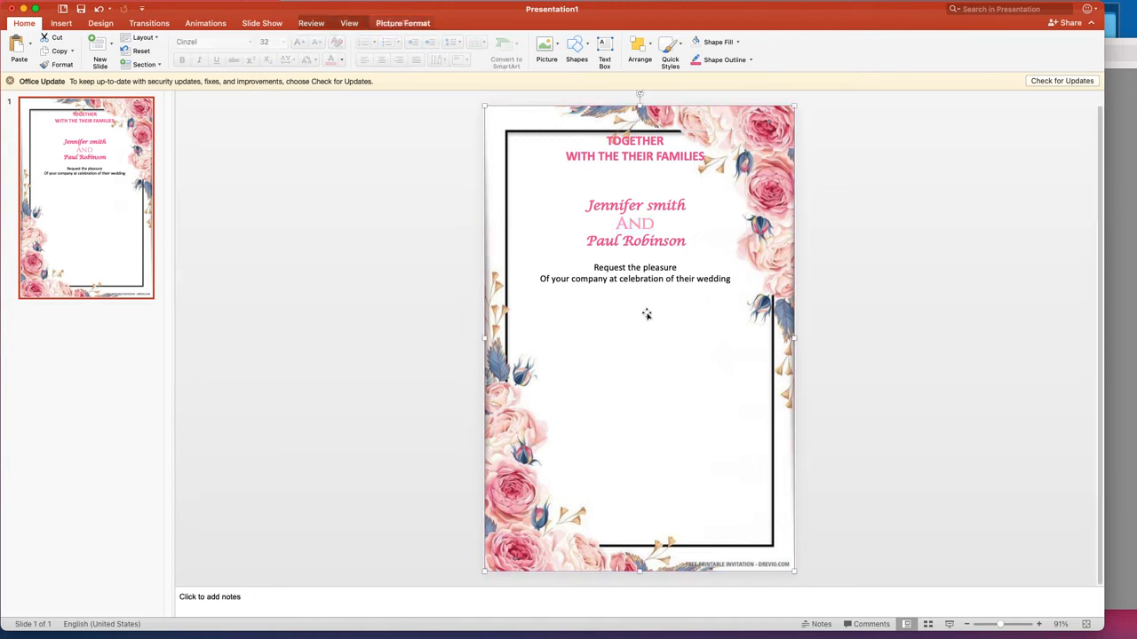
Convert the two invitation lines, "Request the pleasure" and "Of your company at celebration of their wedding", to uppercase.
left_click(630, 267)
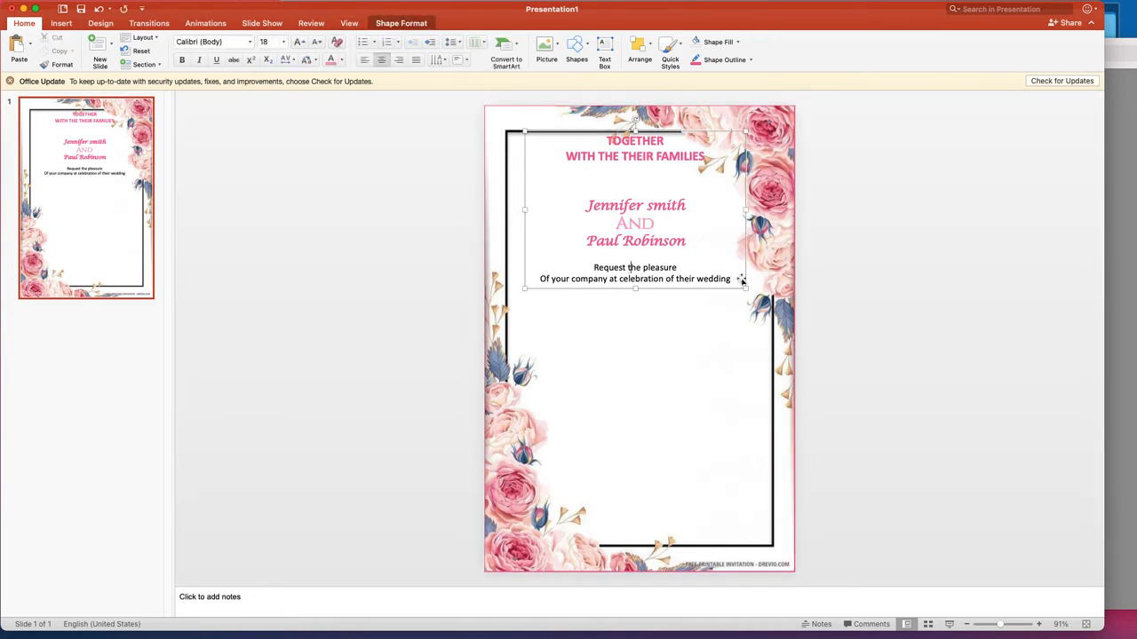
left_click_drag(730, 278, 553, 262)
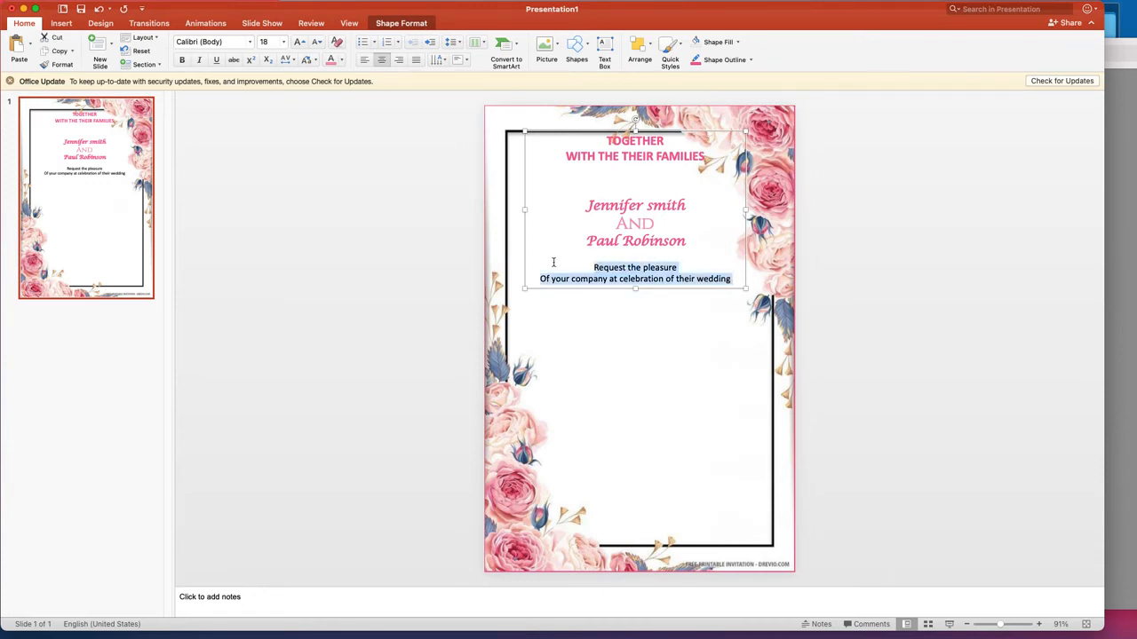
left_click(314, 62)
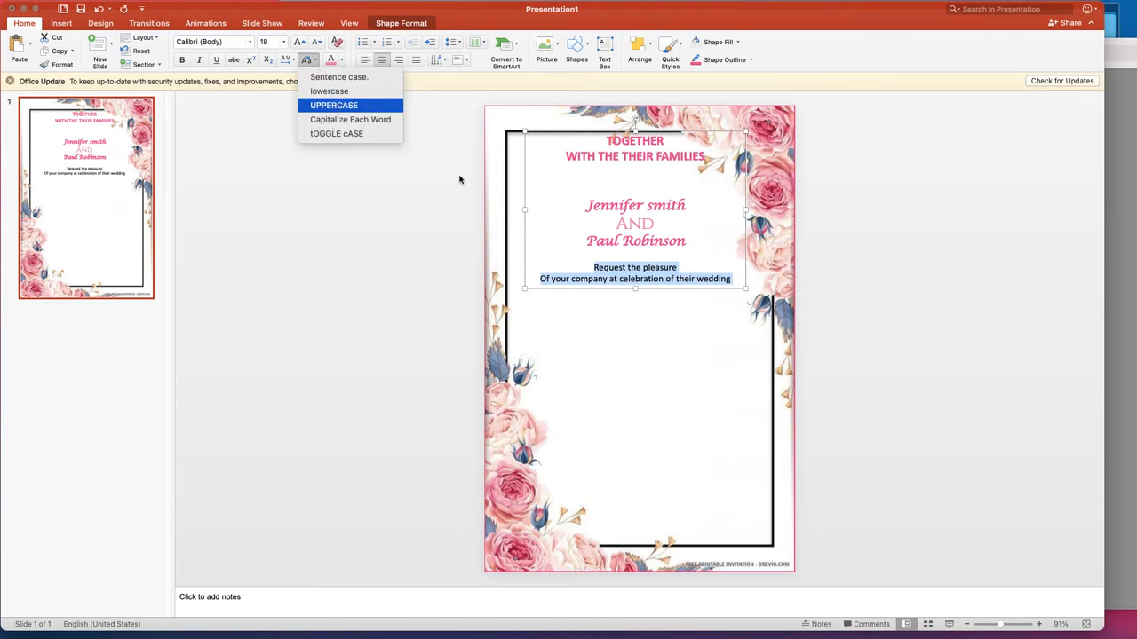
left_click(337, 106)
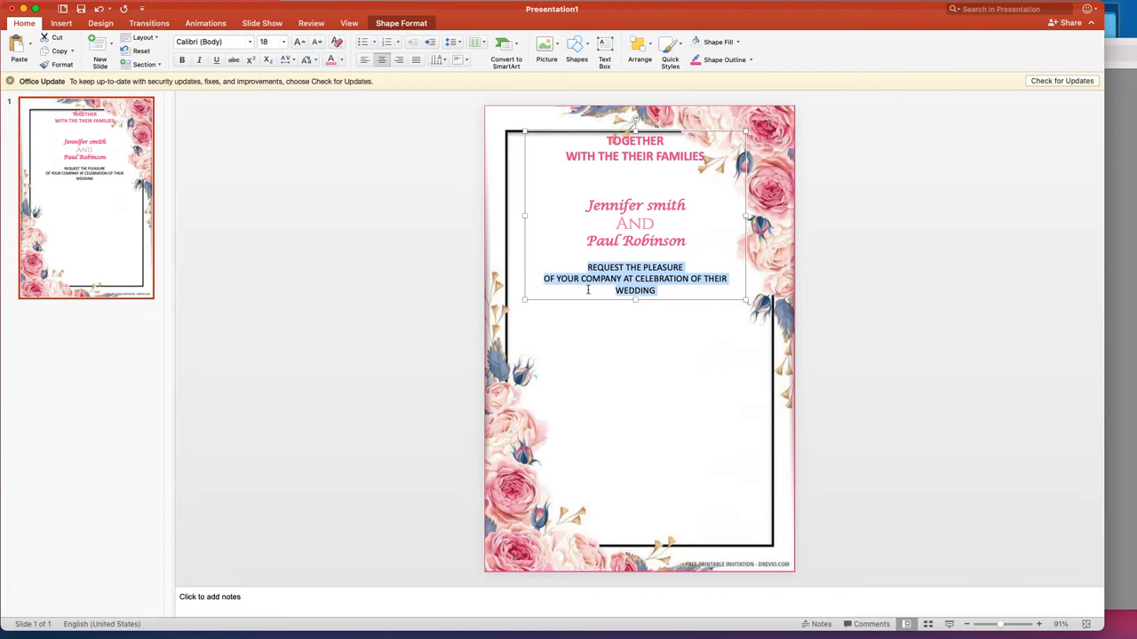
Widen the text box leftward to the black frame so the second invitation line fits on one line.
left_click(645, 321)
left_click(536, 257)
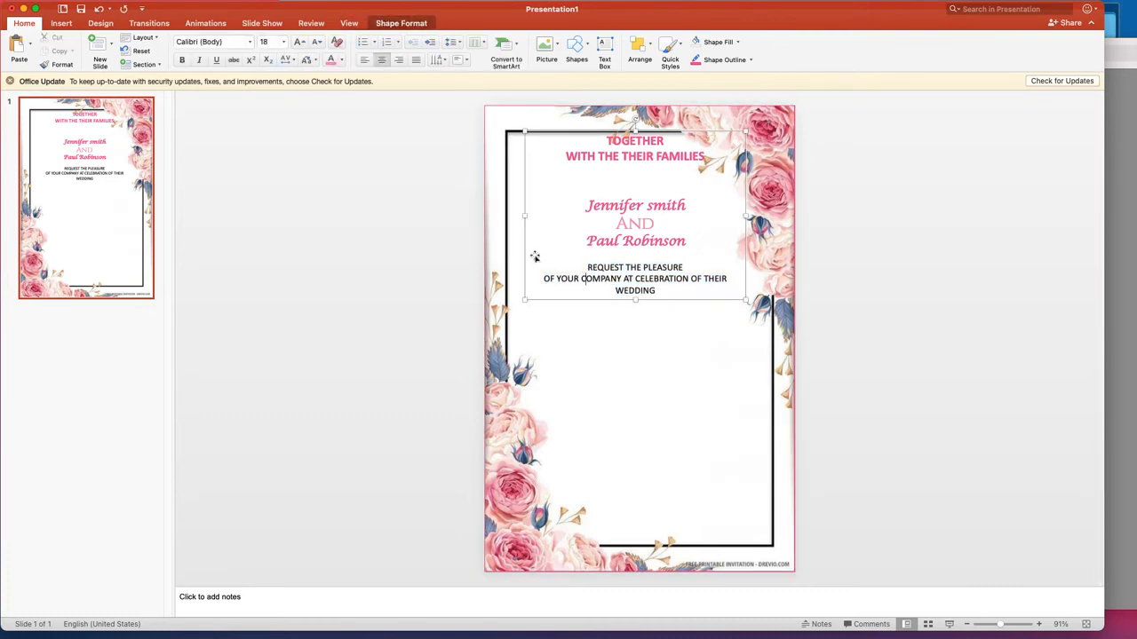
left_click_drag(524, 216, 507, 217)
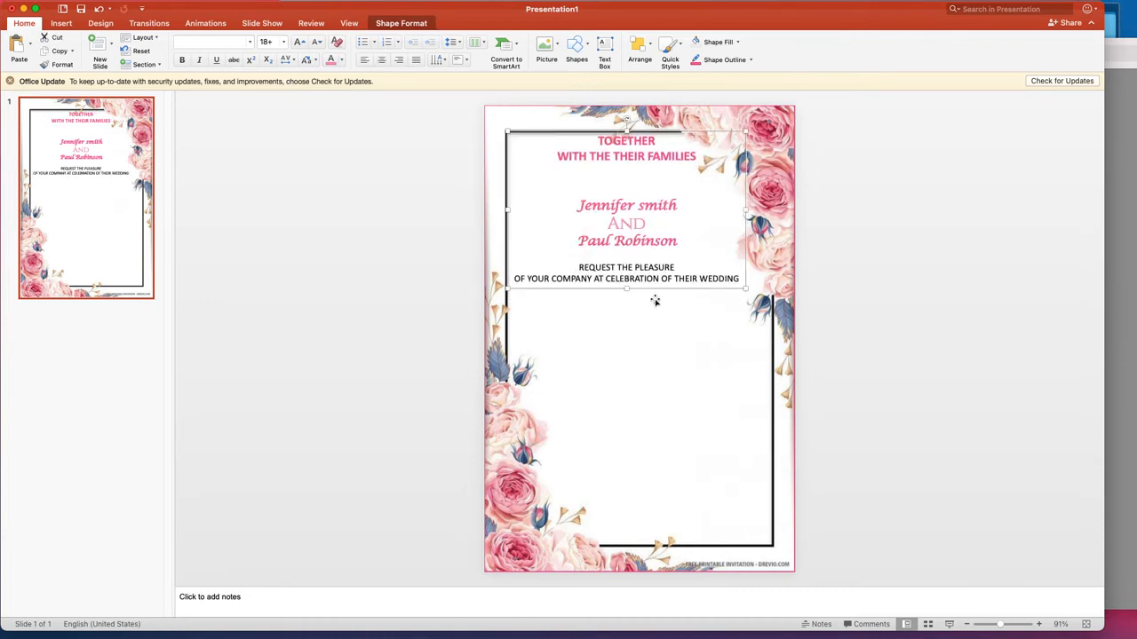
Recolor the two uppercase invitation lines below the names with the lighter pink used for "And".
double_click(639, 280)
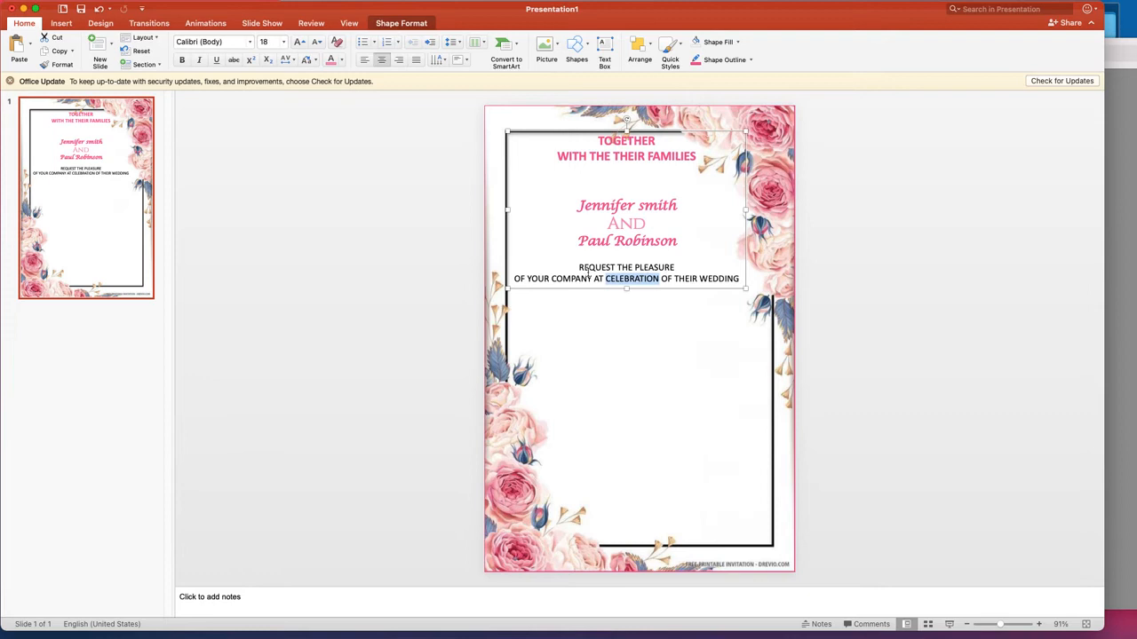
left_click_drag(578, 267, 741, 281)
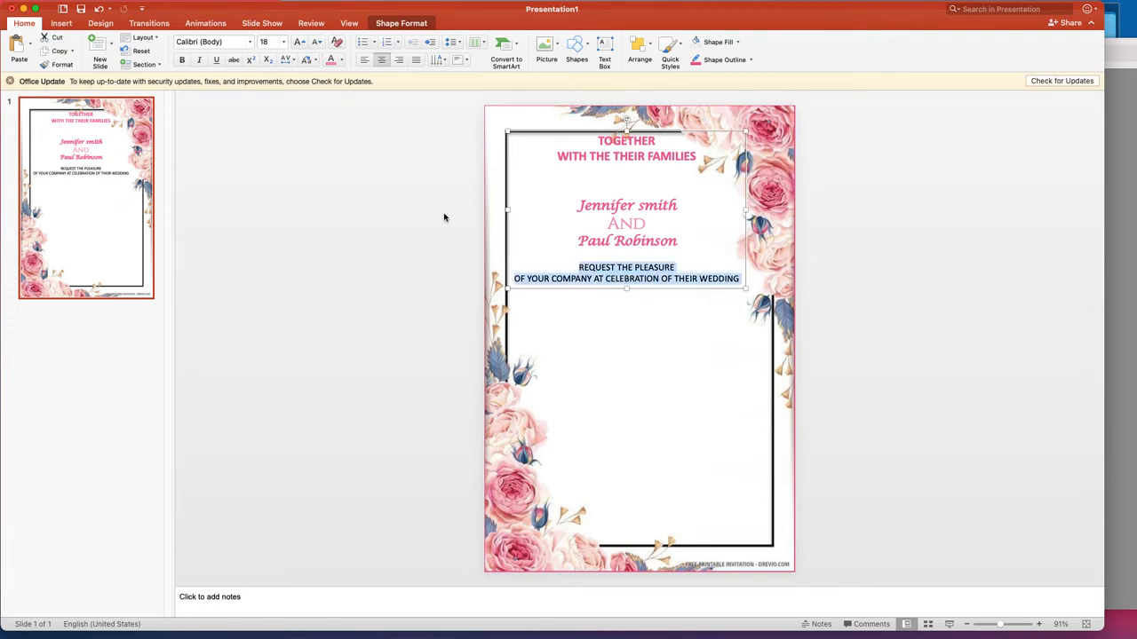
left_click(330, 60)
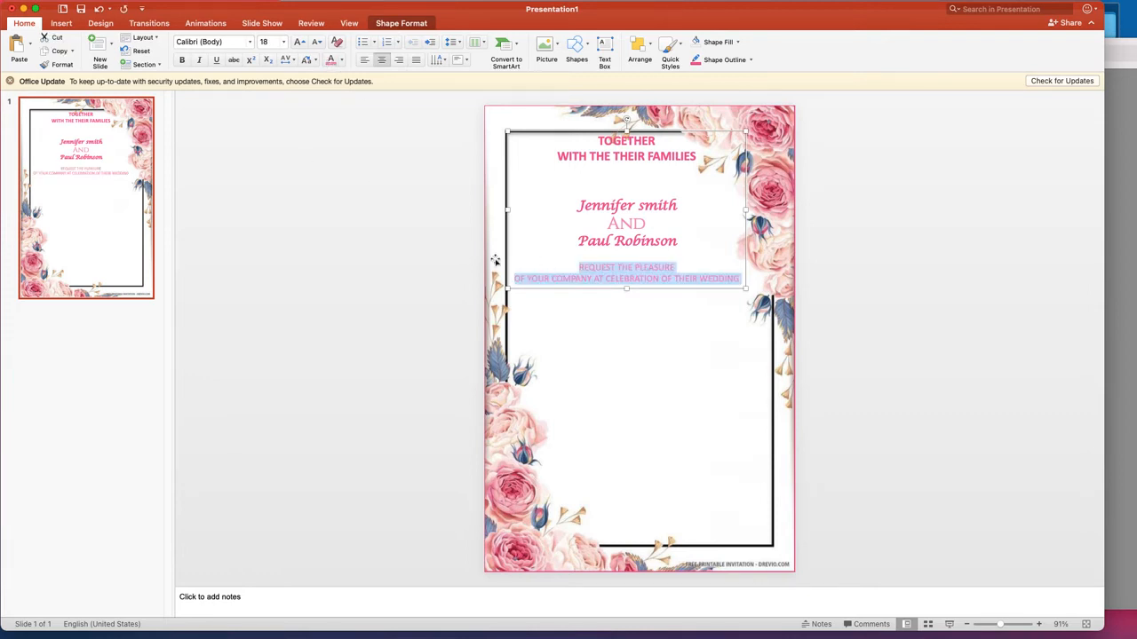
left_click(597, 333)
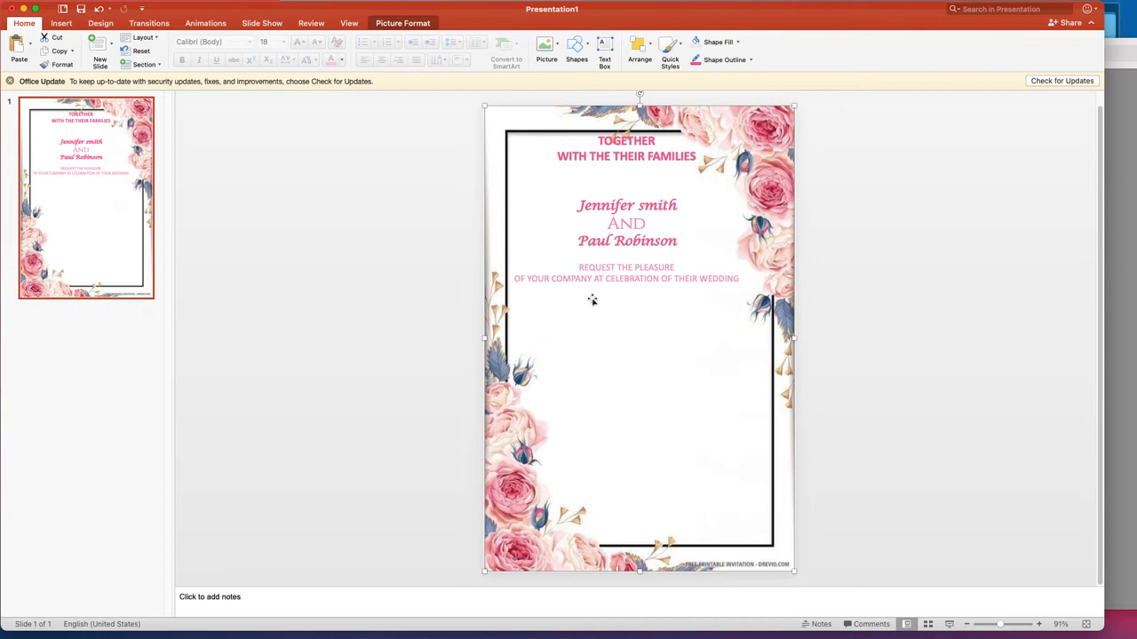
Compare the slide with the reference invitation screenshot and enlarge the two uppercase invitation lines to 20 pt.
left_click(1116, 269)
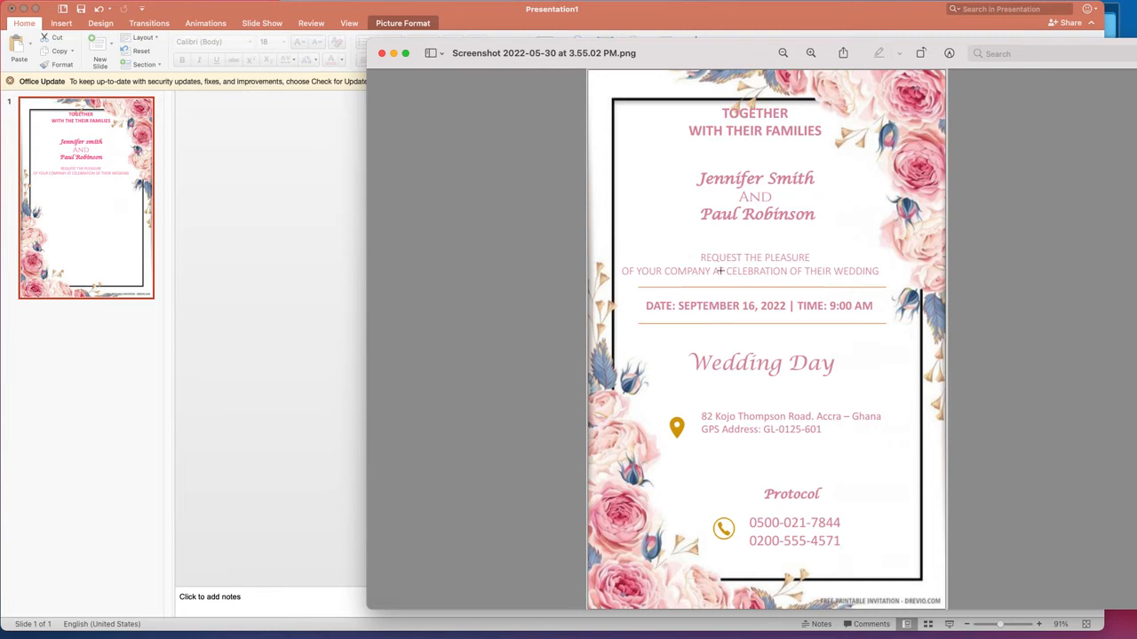
left_click(183, 282)
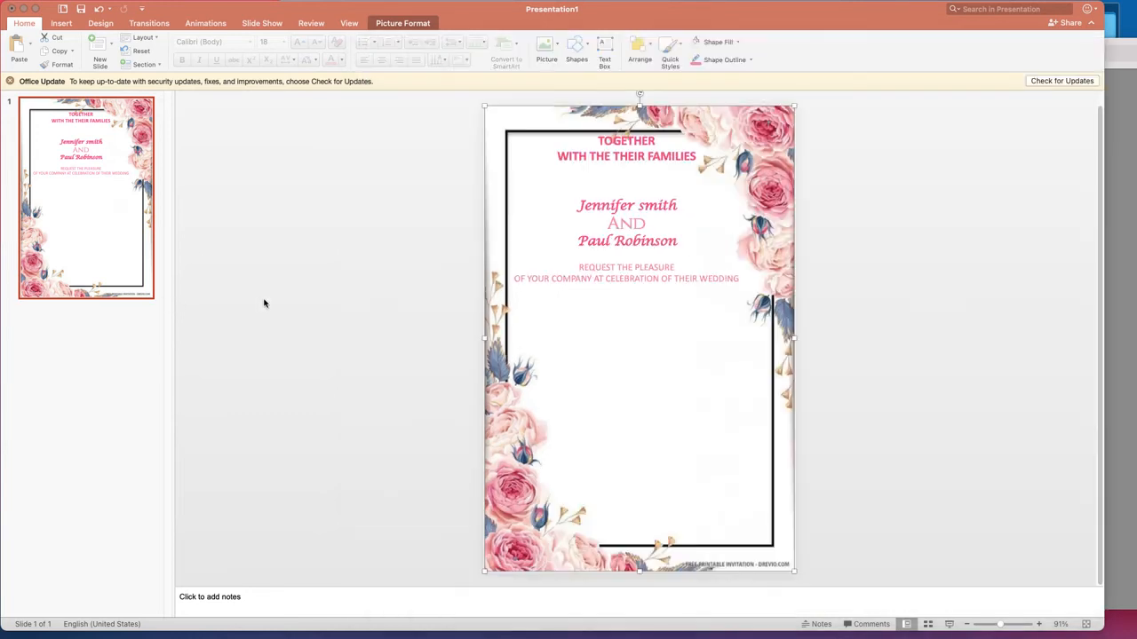
double_click(623, 268)
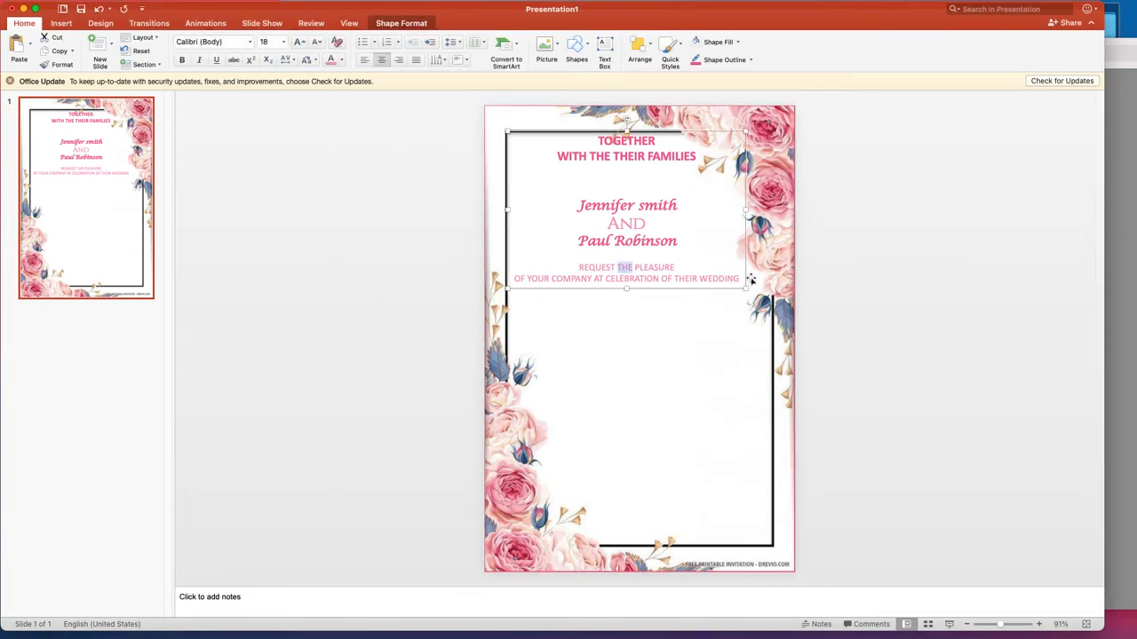
left_click_drag(740, 280, 502, 271)
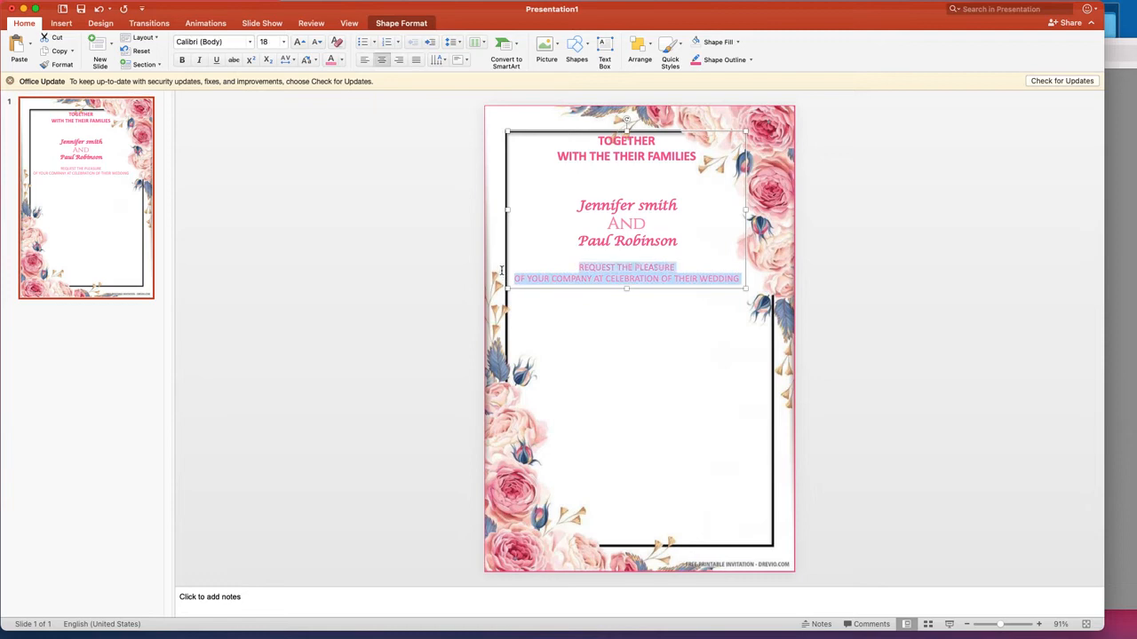
left_click(298, 42)
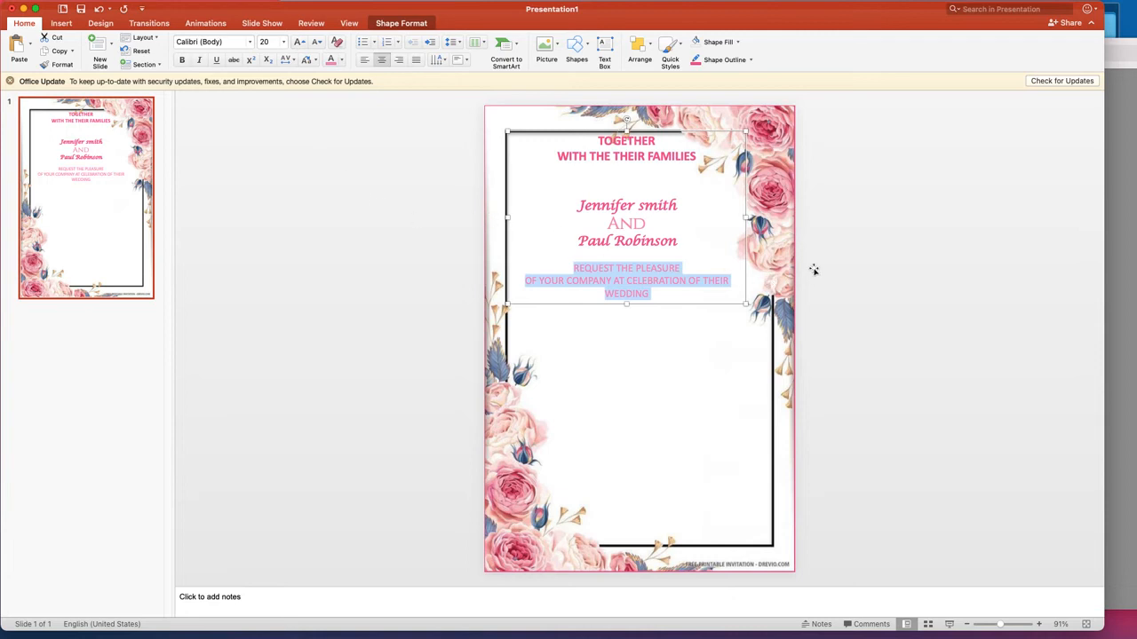
Widen the text box slightly rightward and reduce the two uppercase invitation lines below the names to 18 pt.
left_click_drag(747, 216, 759, 223)
left_click(641, 282)
double_click(641, 283)
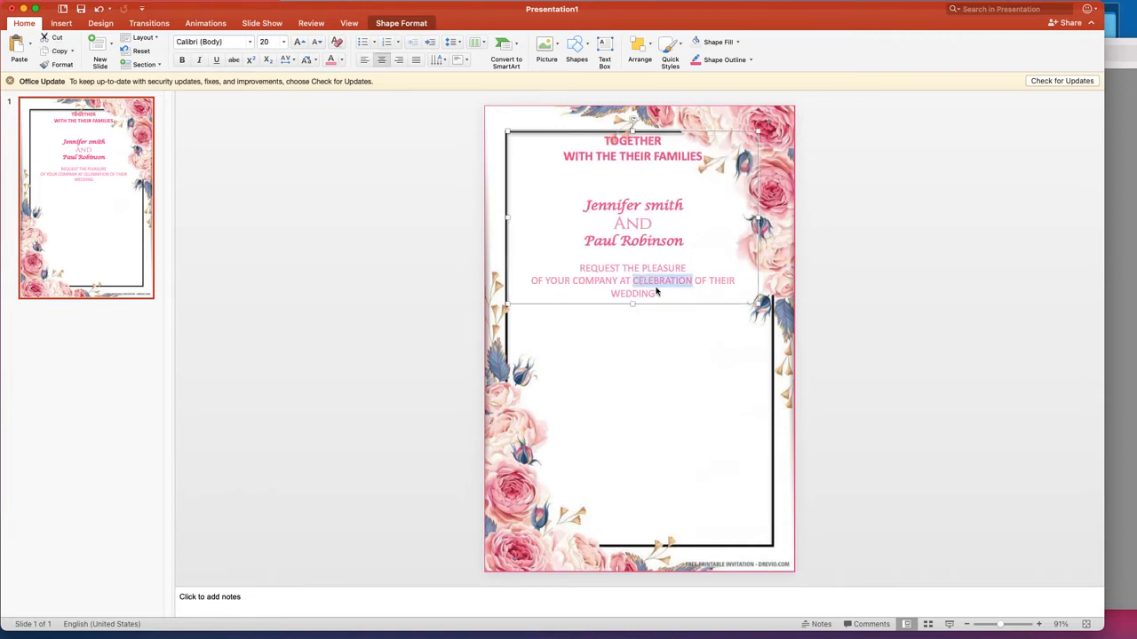
left_click(658, 292)
left_click_drag(652, 293, 578, 268)
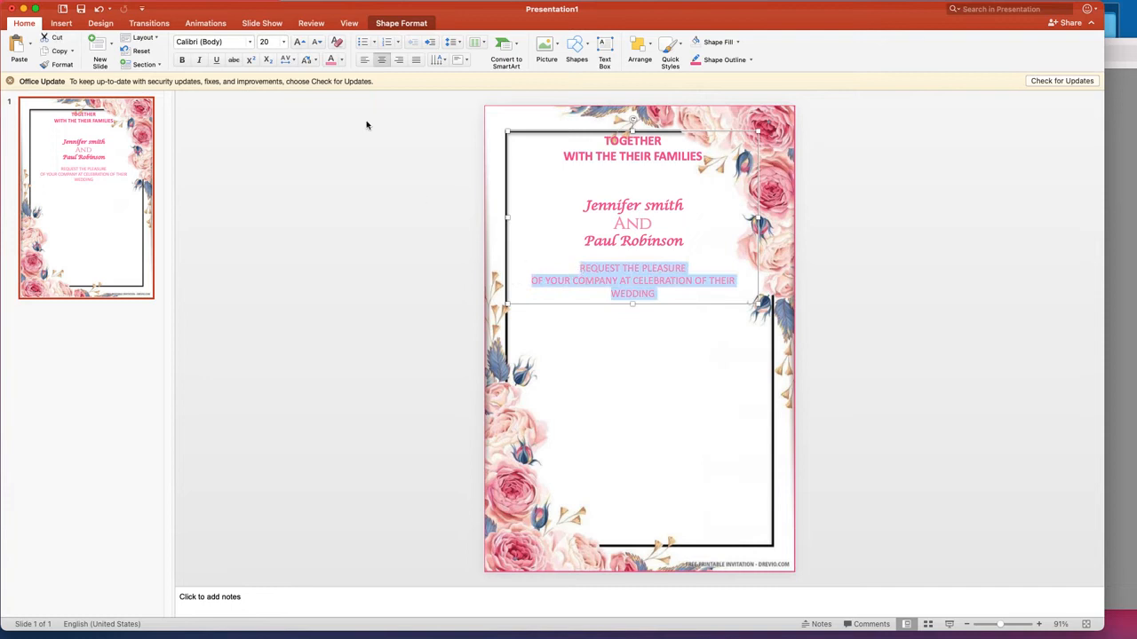
left_click(315, 43)
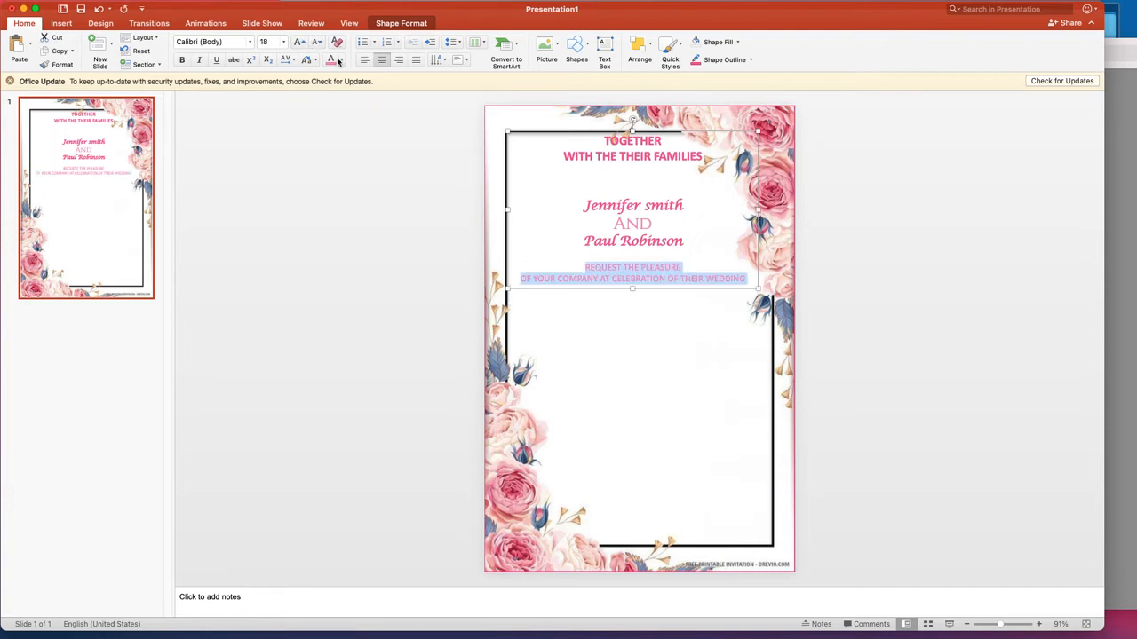
Set the two uppercase invitation lines in Calibri Light and dismiss the video-export window covering the slide.
left_click(249, 42)
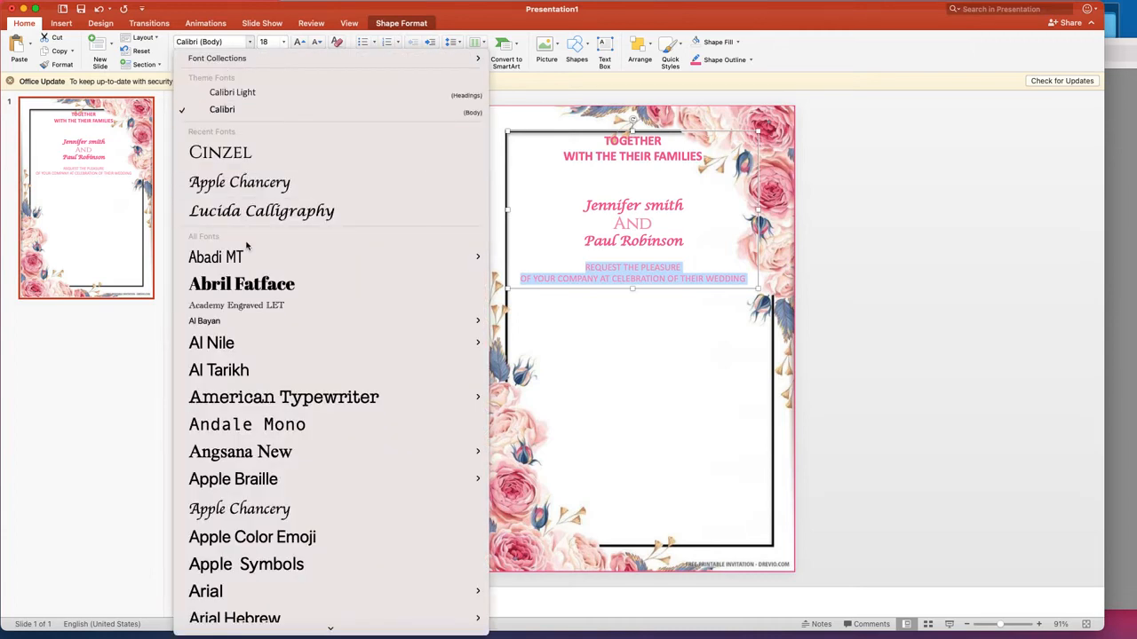
left_click(238, 92)
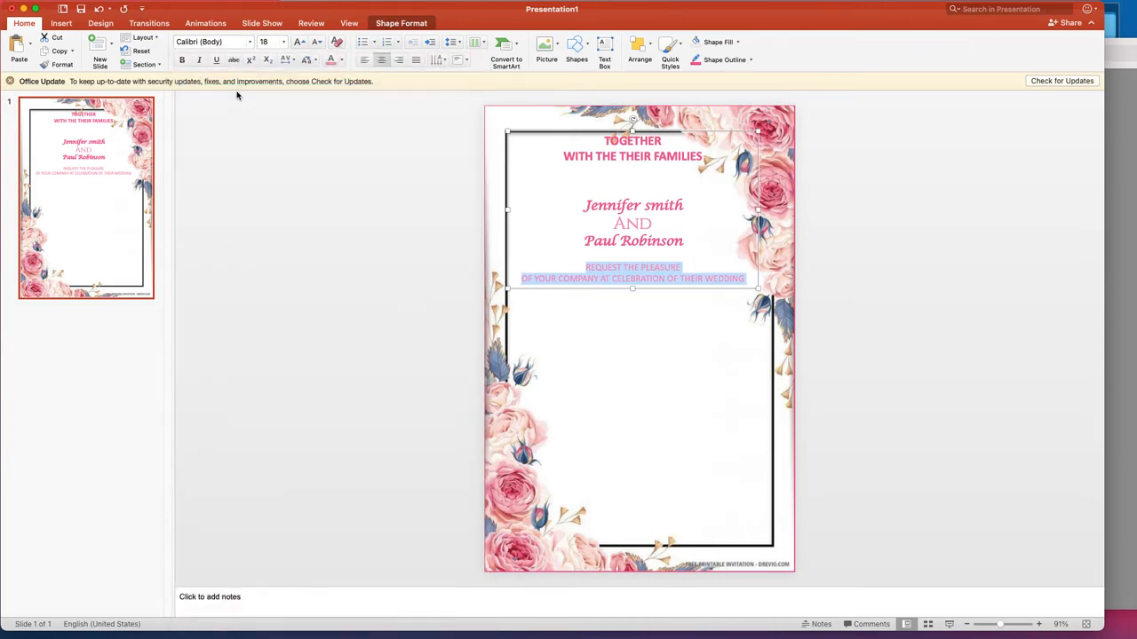
left_click(657, 375)
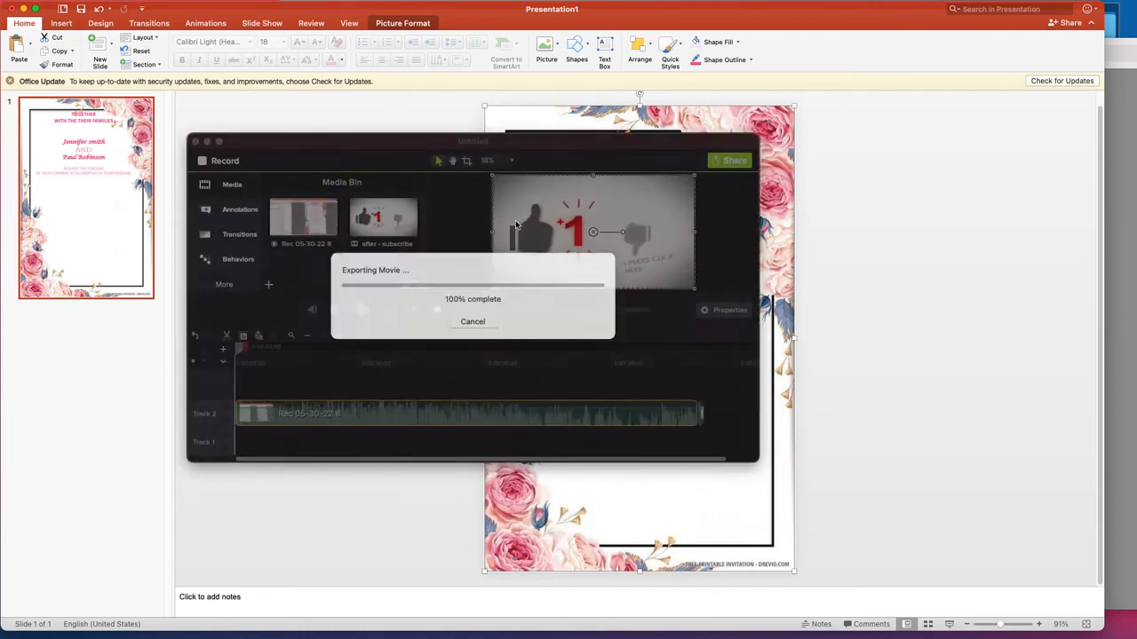
left_click(211, 141)
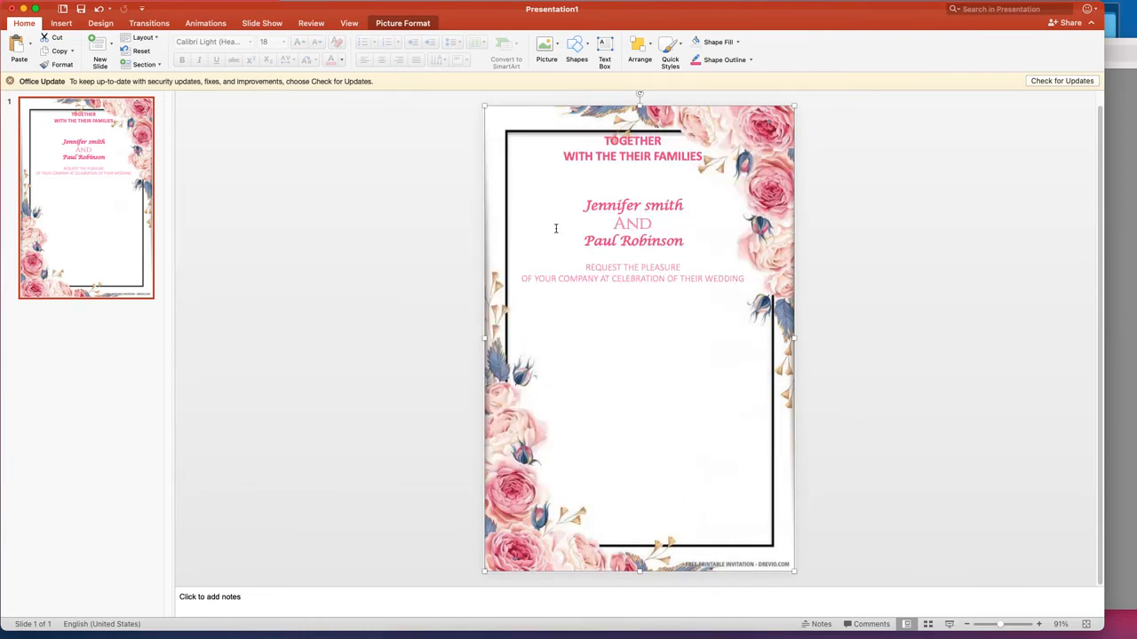
Check the reference invitation and draw a straight horizontal line below the invitation lines, about as wide as the second line.
left_click(1117, 358)
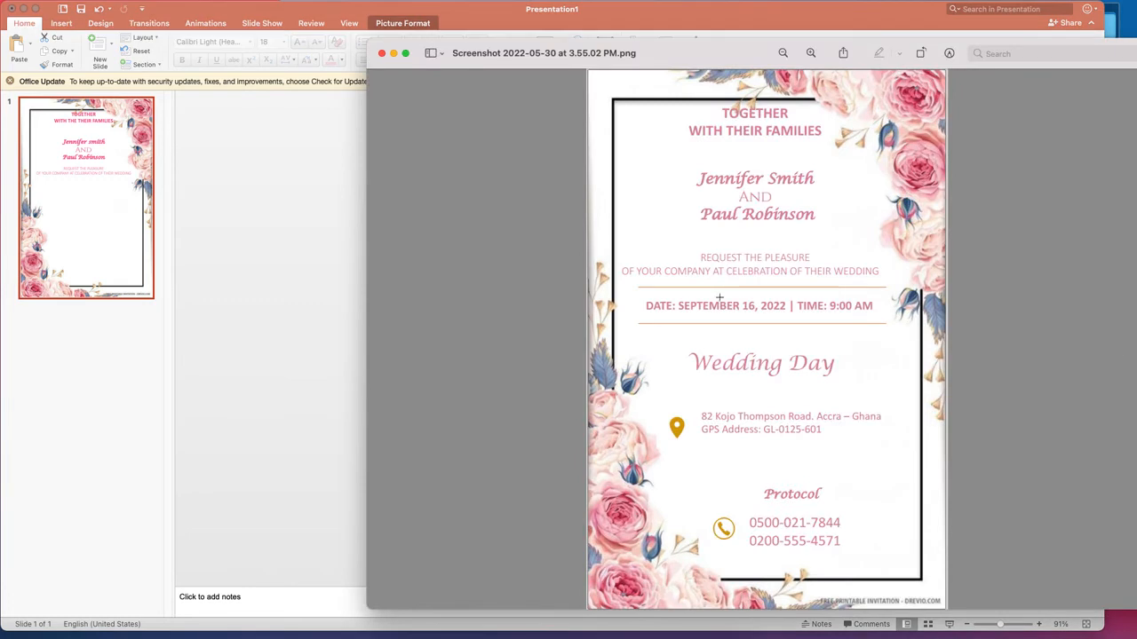
left_click(303, 302)
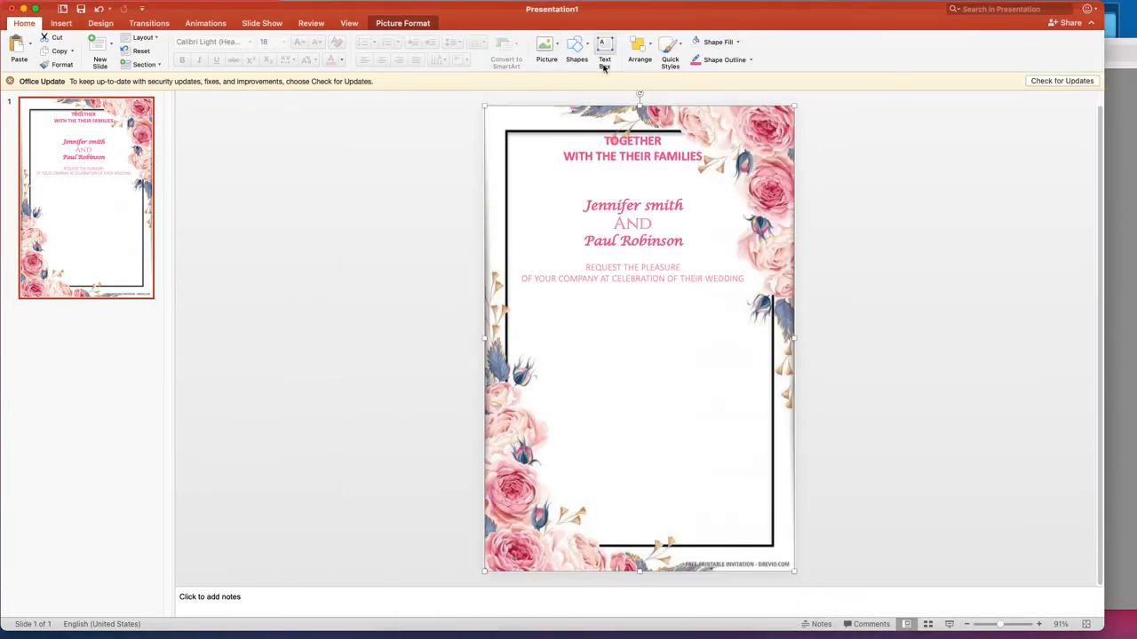
left_click(577, 46)
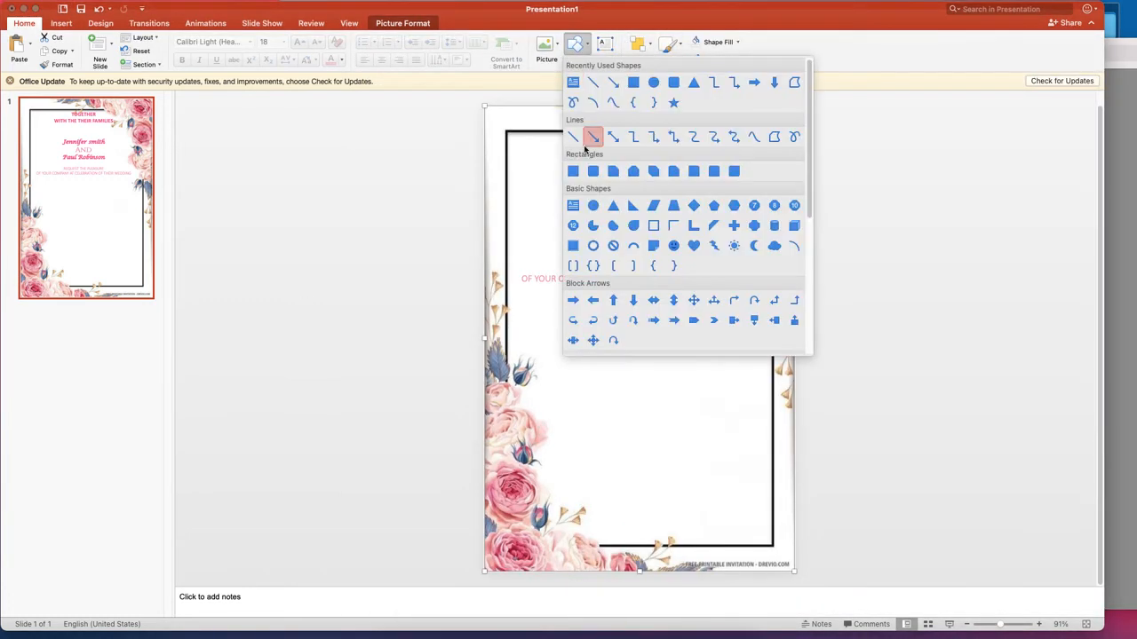
left_click(573, 137)
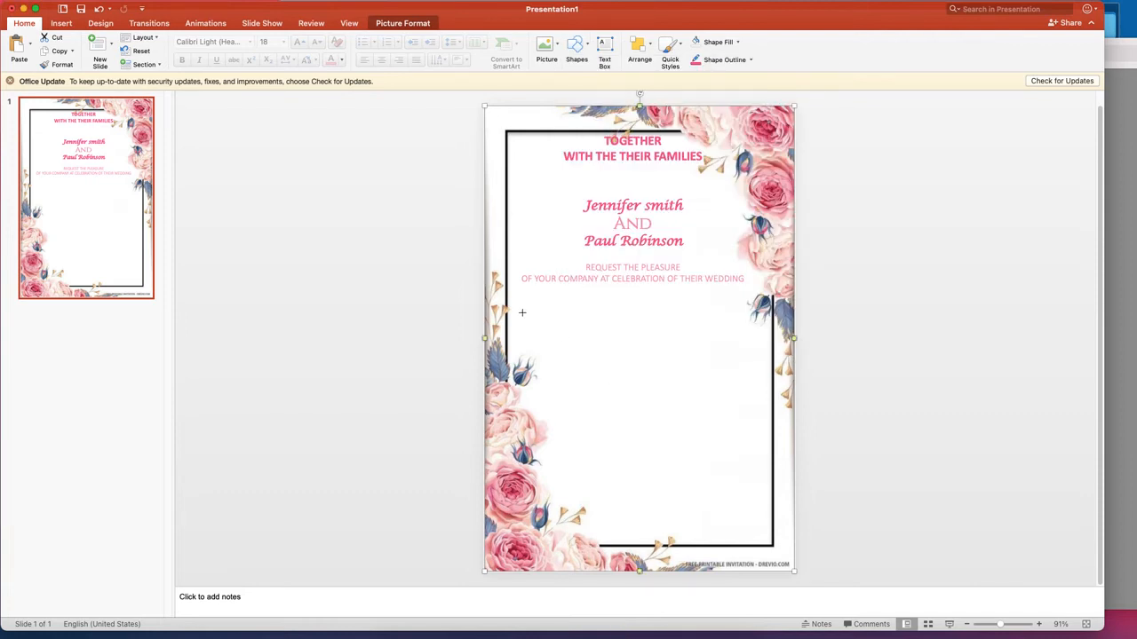
left_click_drag(522, 313, 748, 312)
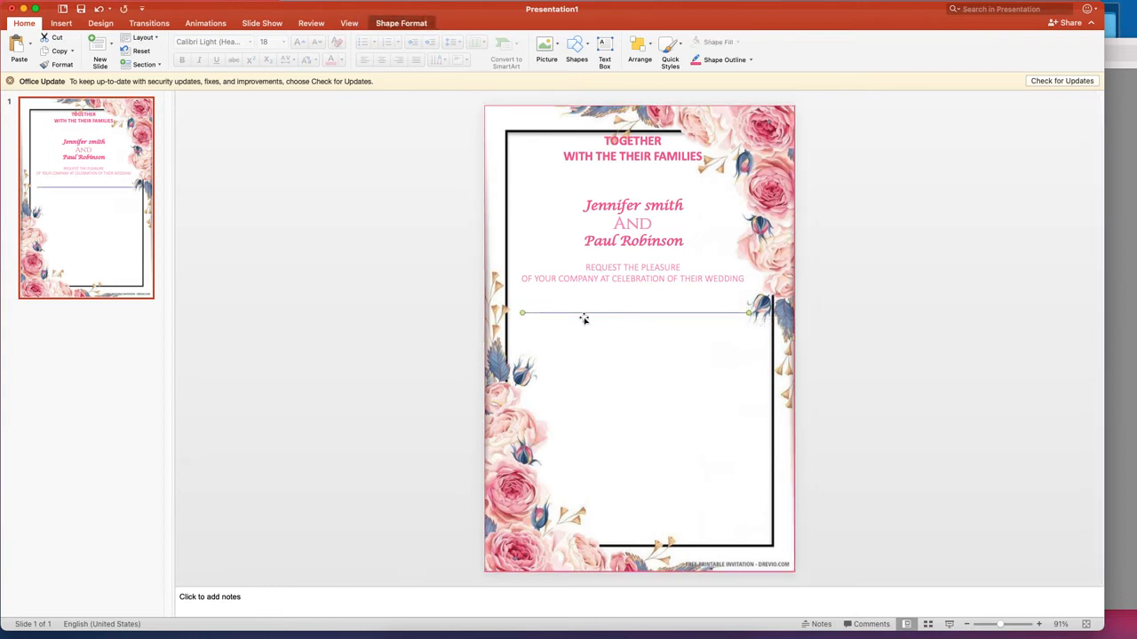